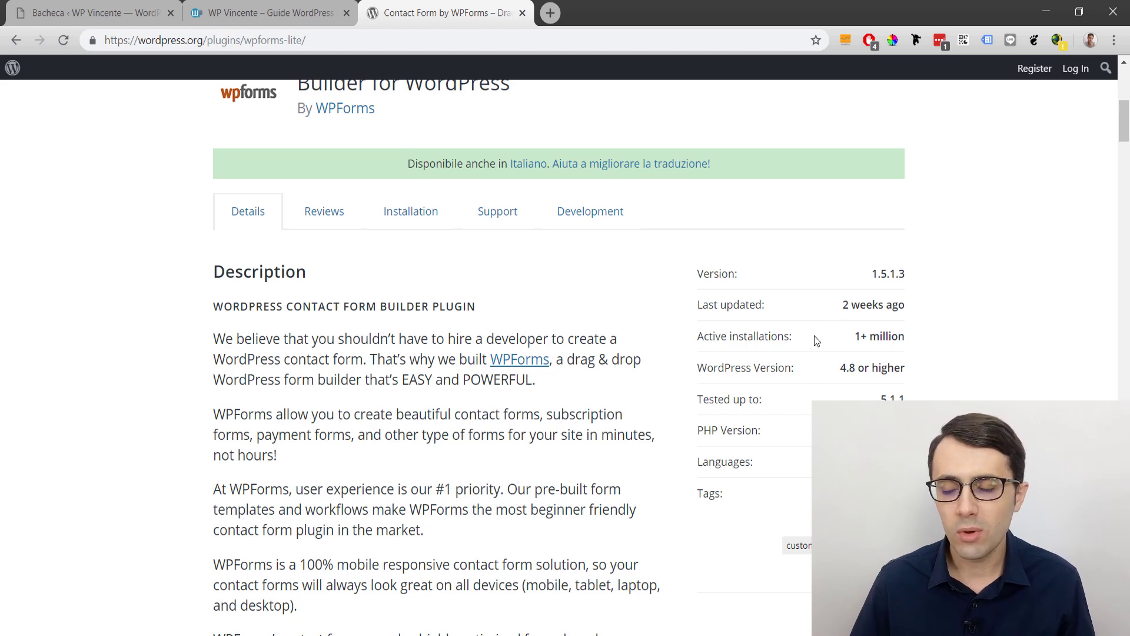
Step: Review the WPForms plugin page on WordPress.org, including its description, version details, active installations and ratings
scroll(681, 318, down, 1)
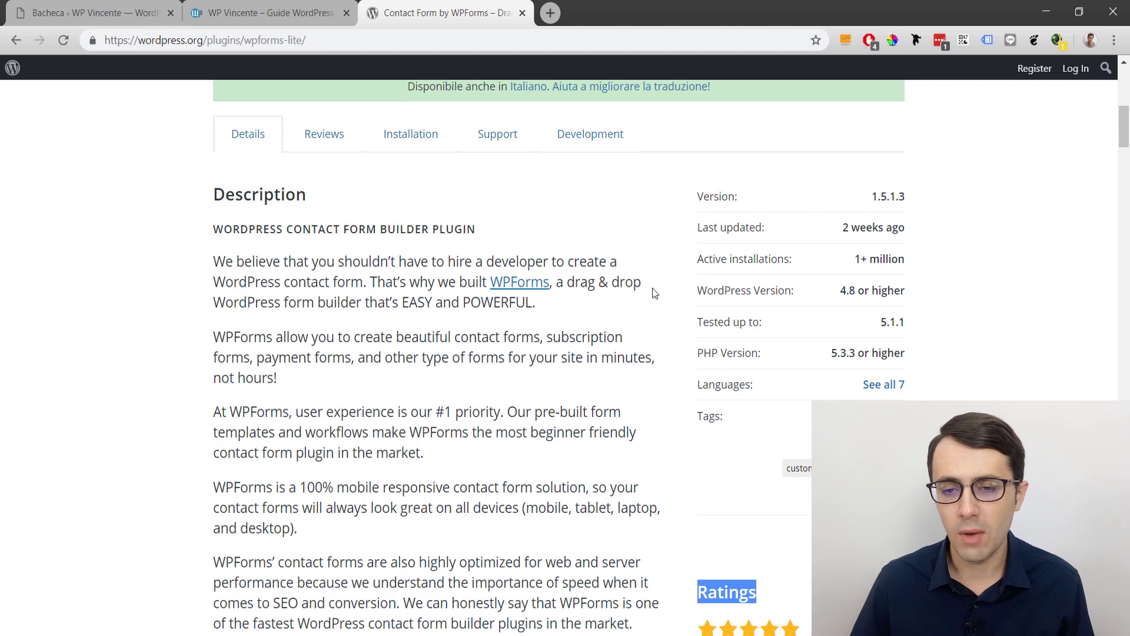
scroll(652, 288, down, 1)
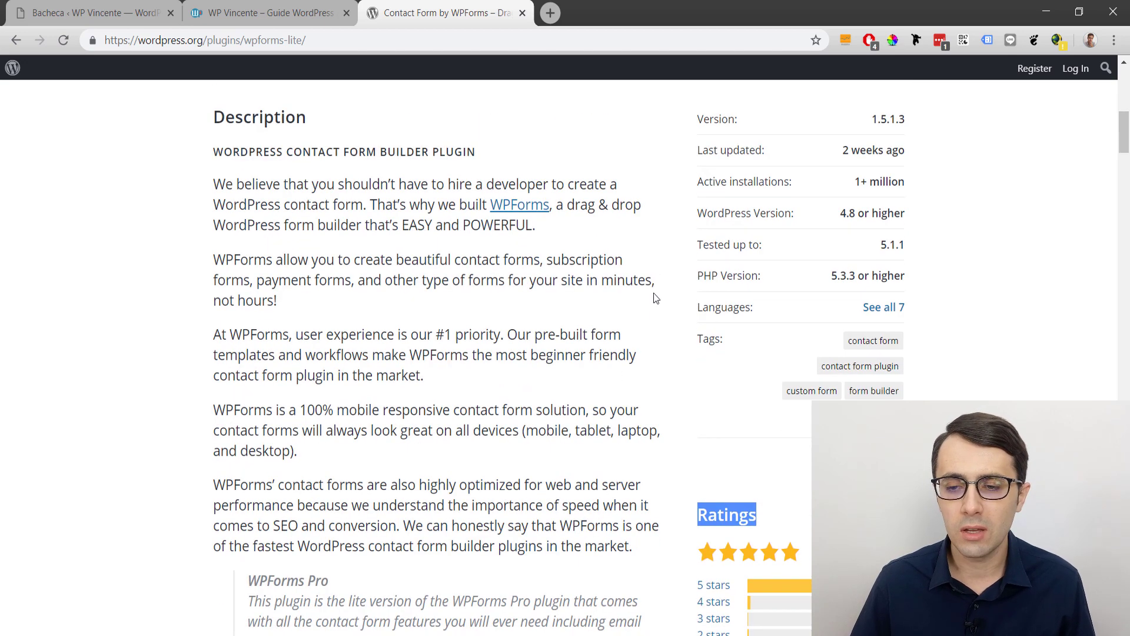
scroll(665, 297, down, 2)
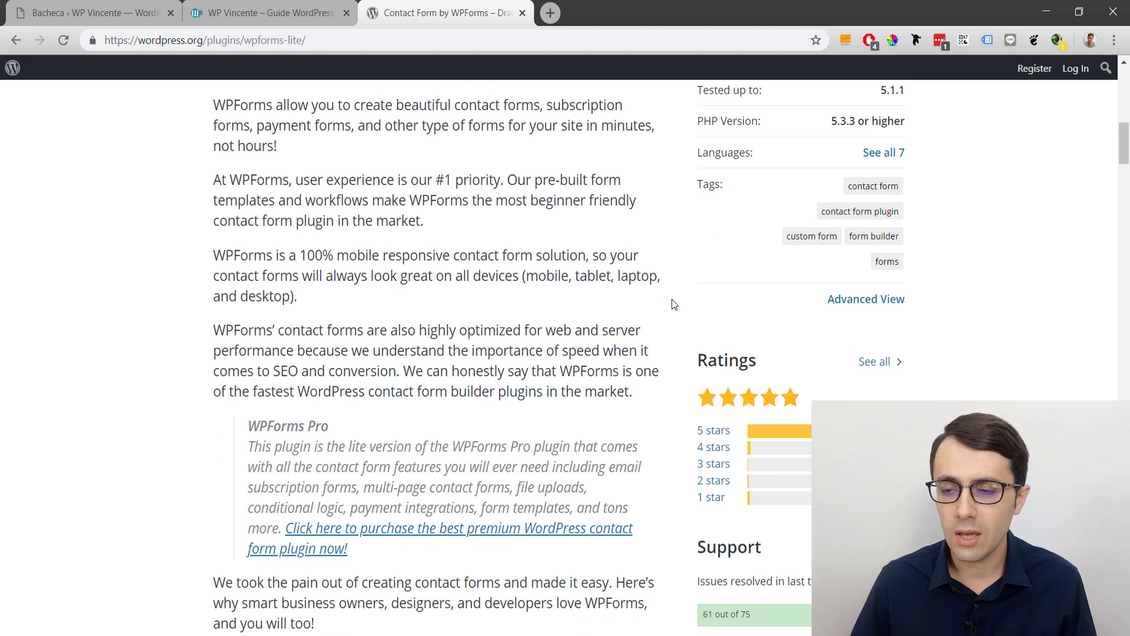
scroll(671, 300, down, 1)
scroll(663, 300, down, 1)
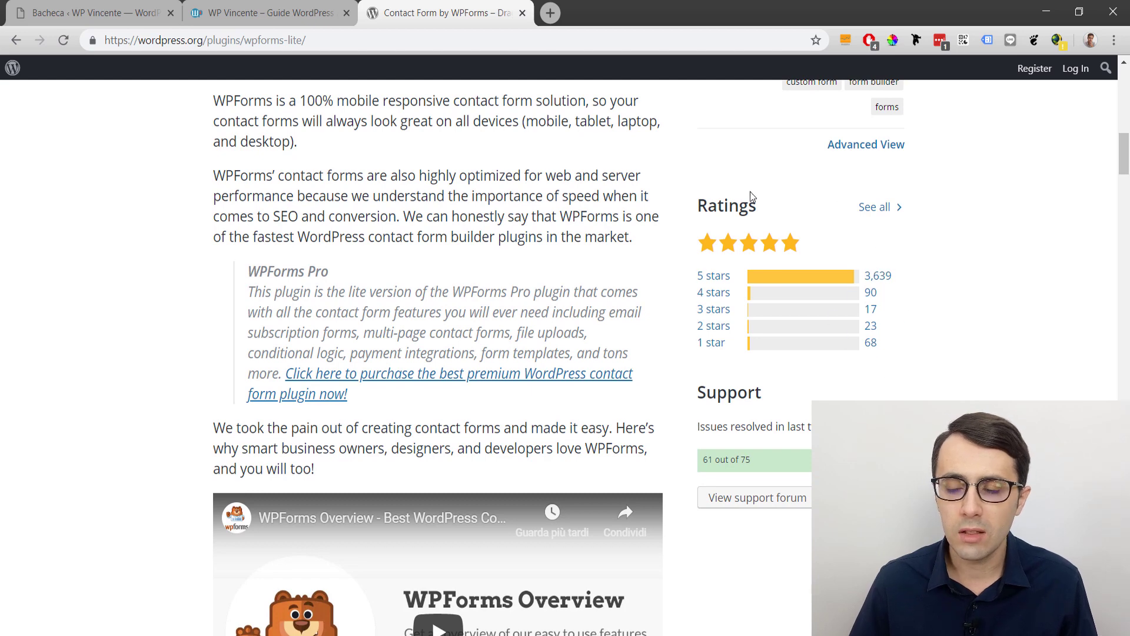
scroll(637, 269, up, 1)
scroll(640, 266, up, 1)
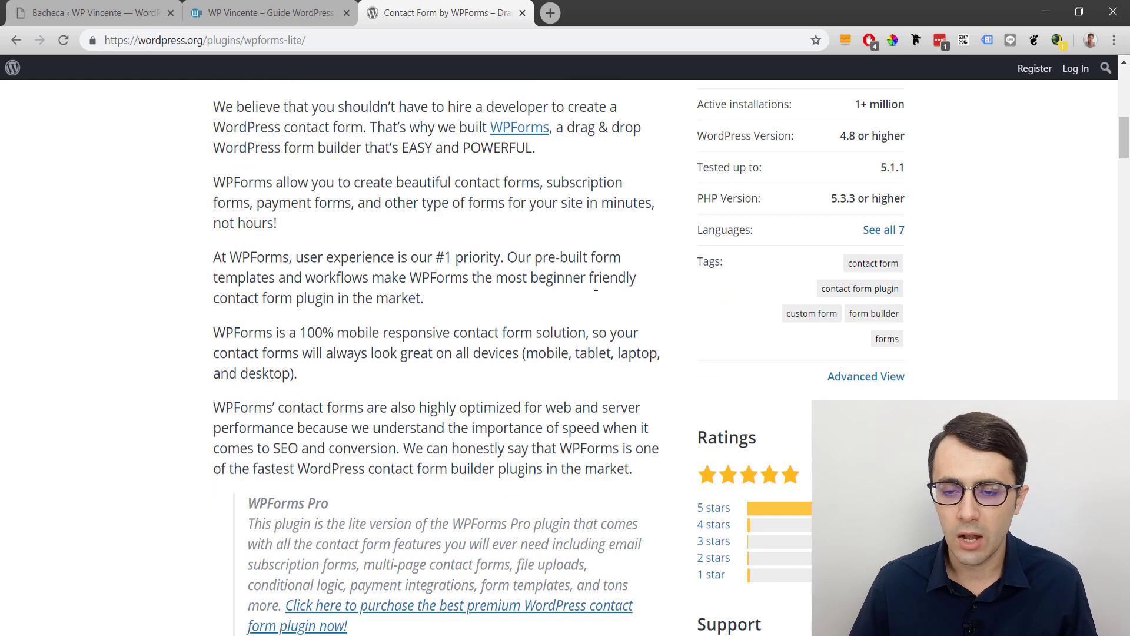
scroll(480, 289, up, 5)
scroll(480, 289, up, 4)
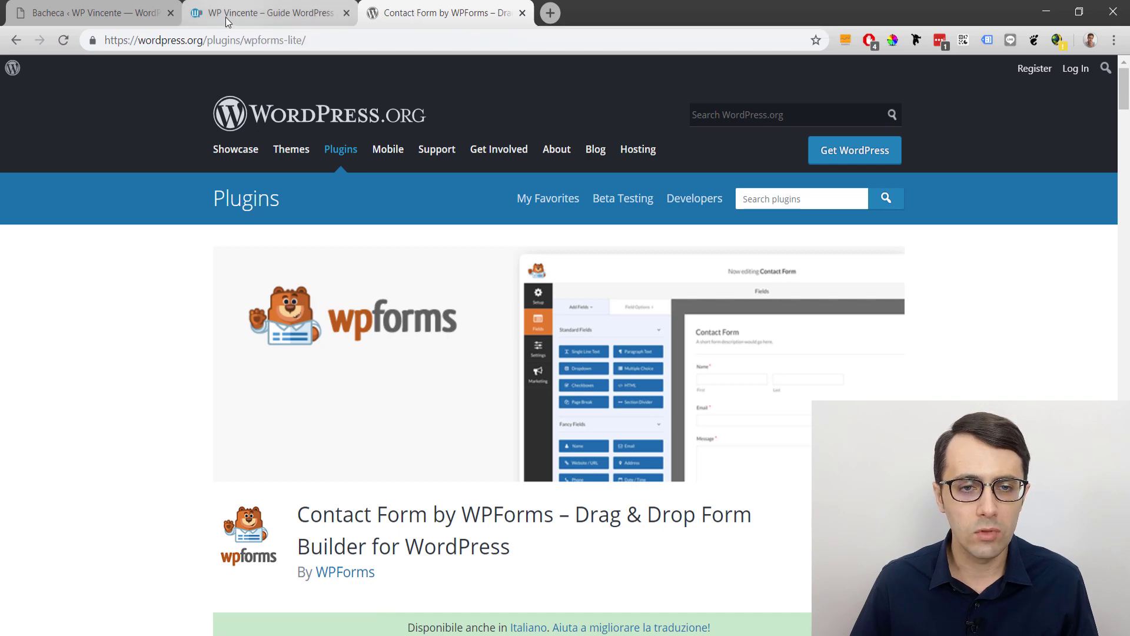
Step: Open the Contatti page of the WP Vincente staging site and examine its introductory text and existing contact form
click(273, 18)
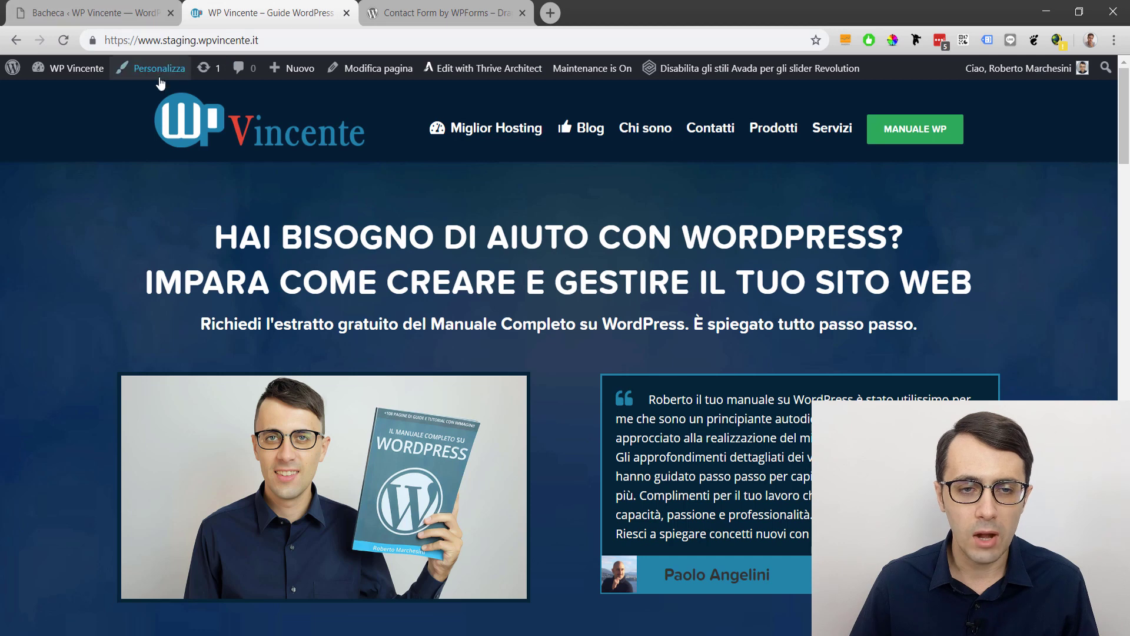
drag(161, 40, 315, 41)
click(314, 42)
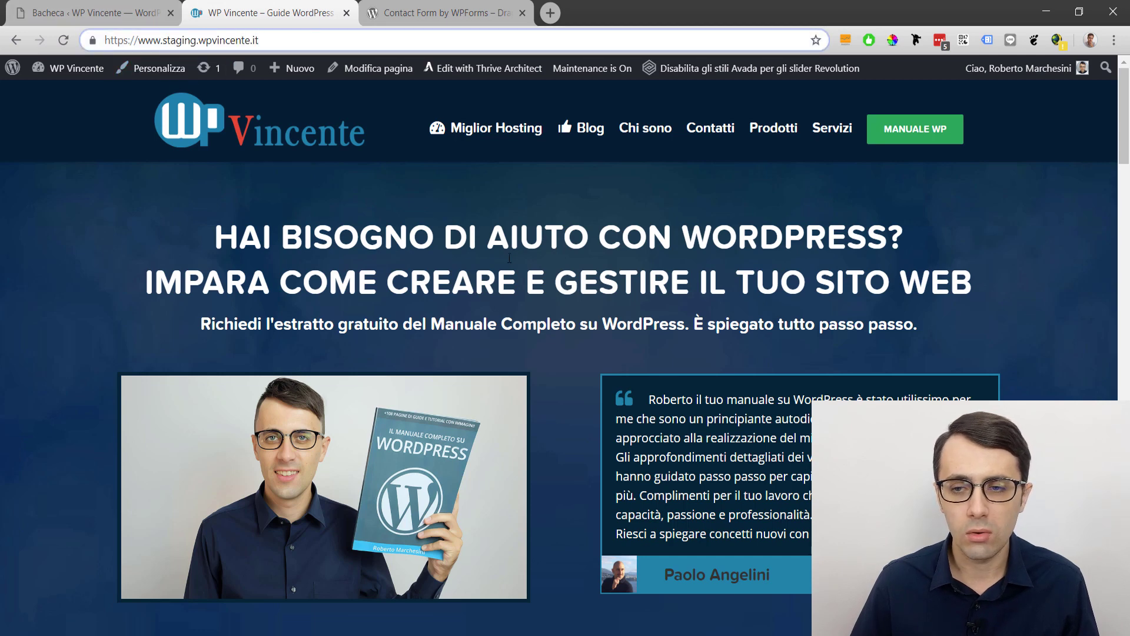
click(708, 134)
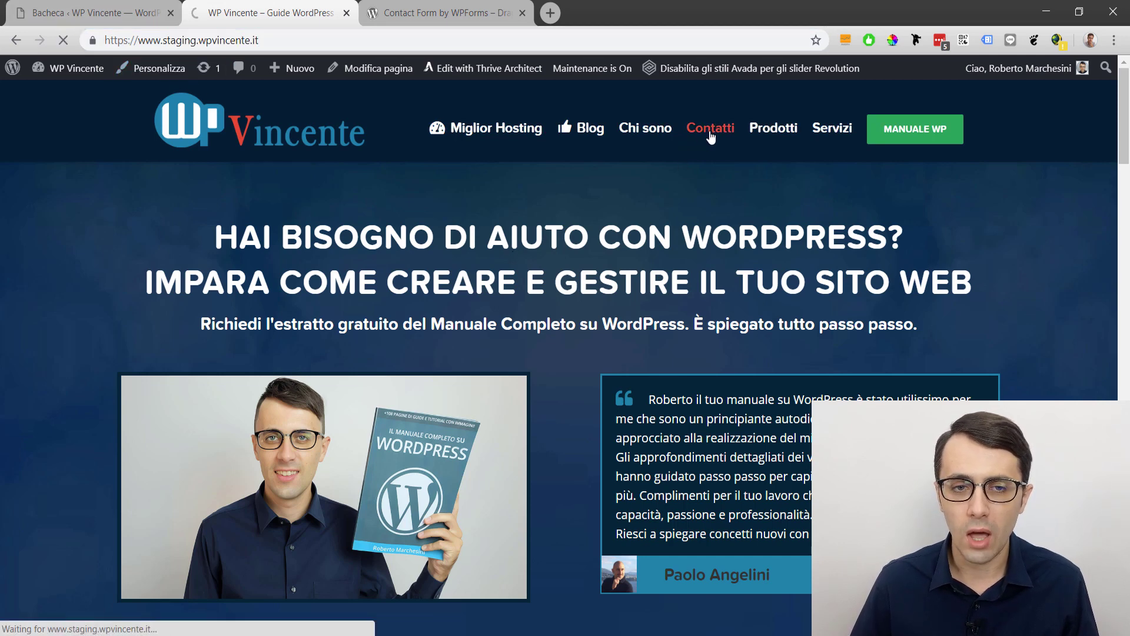
scroll(371, 231, down, 3)
scroll(309, 269, down, 3)
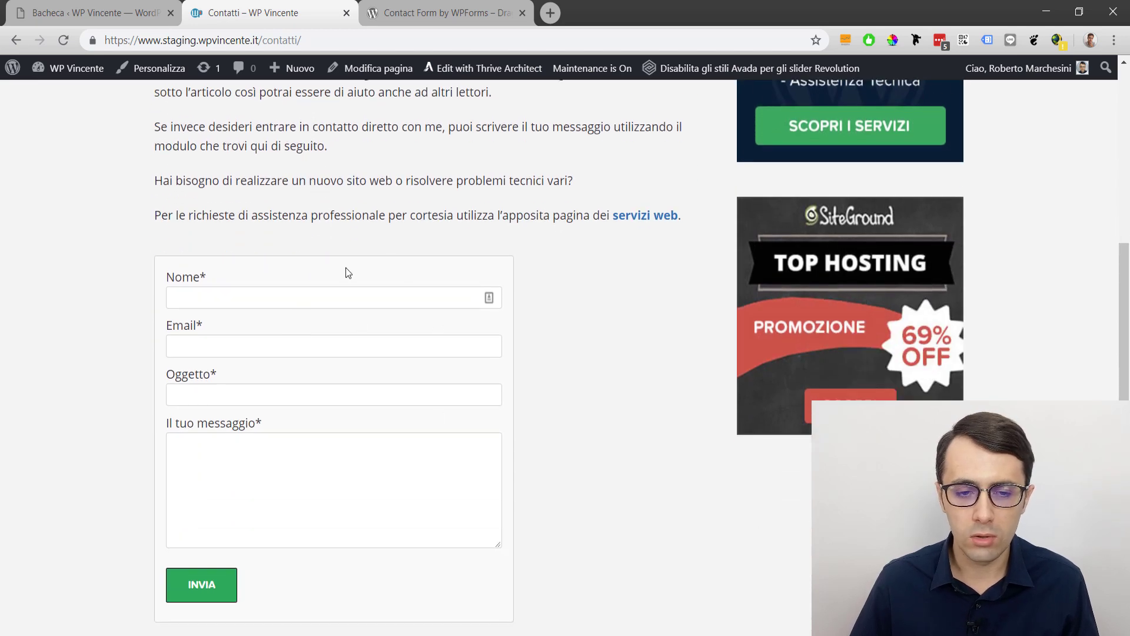
scroll(346, 273, up, 3)
scroll(358, 232, up, 3)
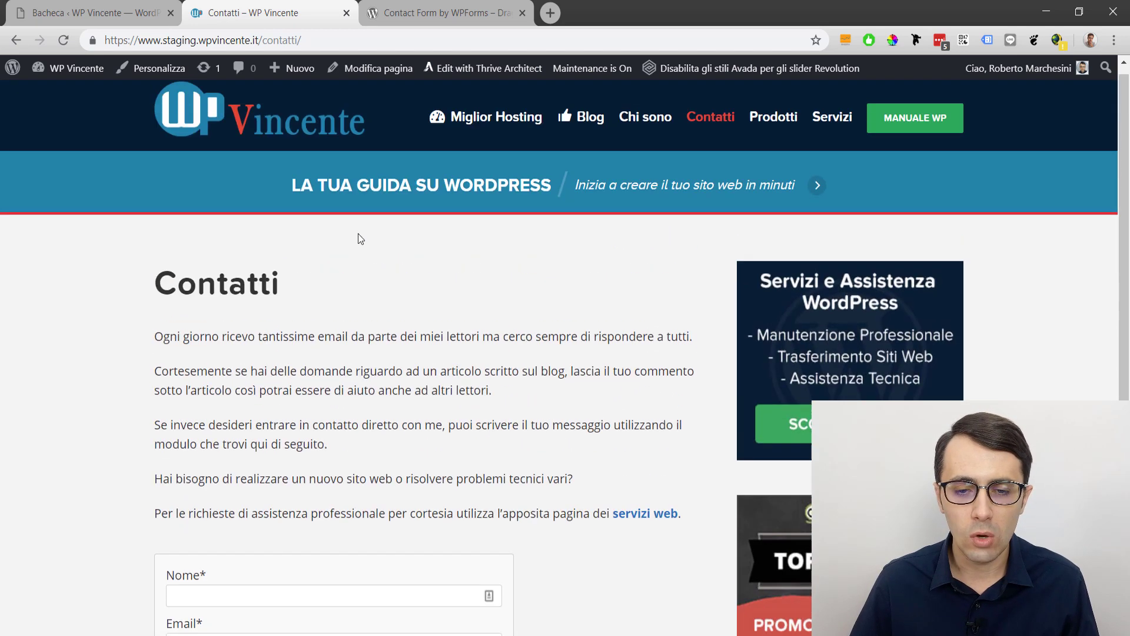
scroll(249, 369, down, 3)
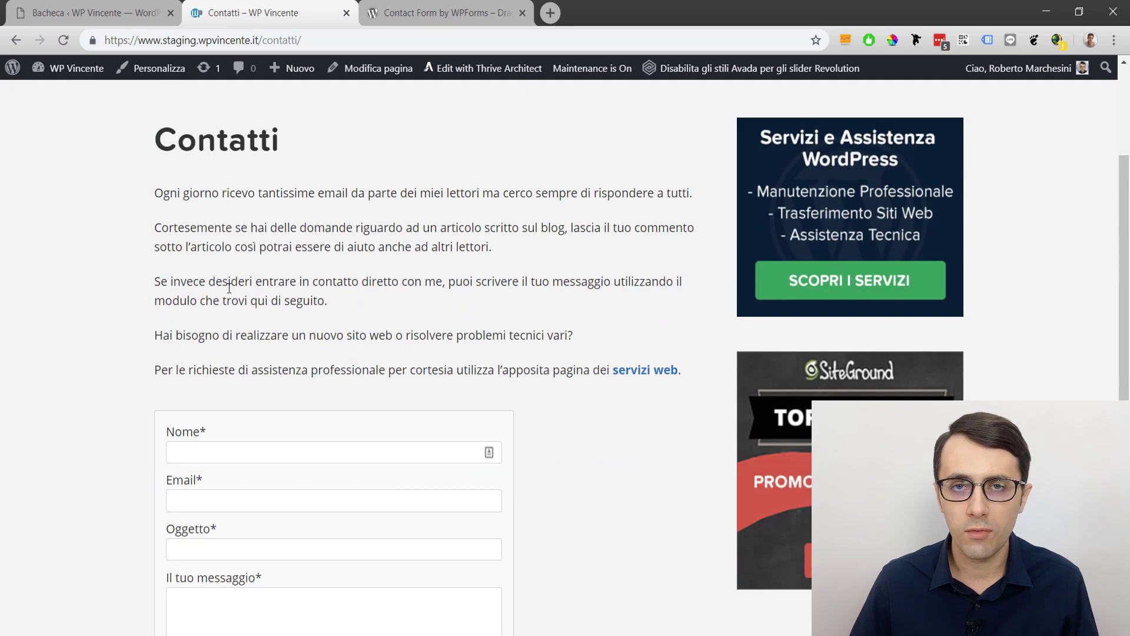
scroll(259, 241, down, 1)
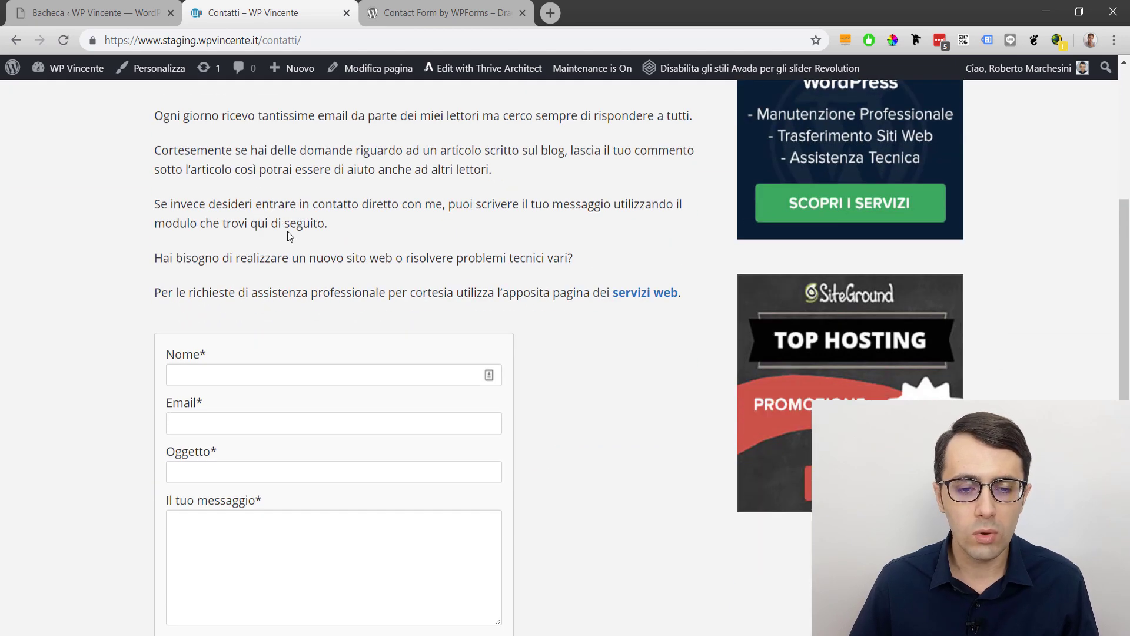
scroll(303, 168, down, 2)
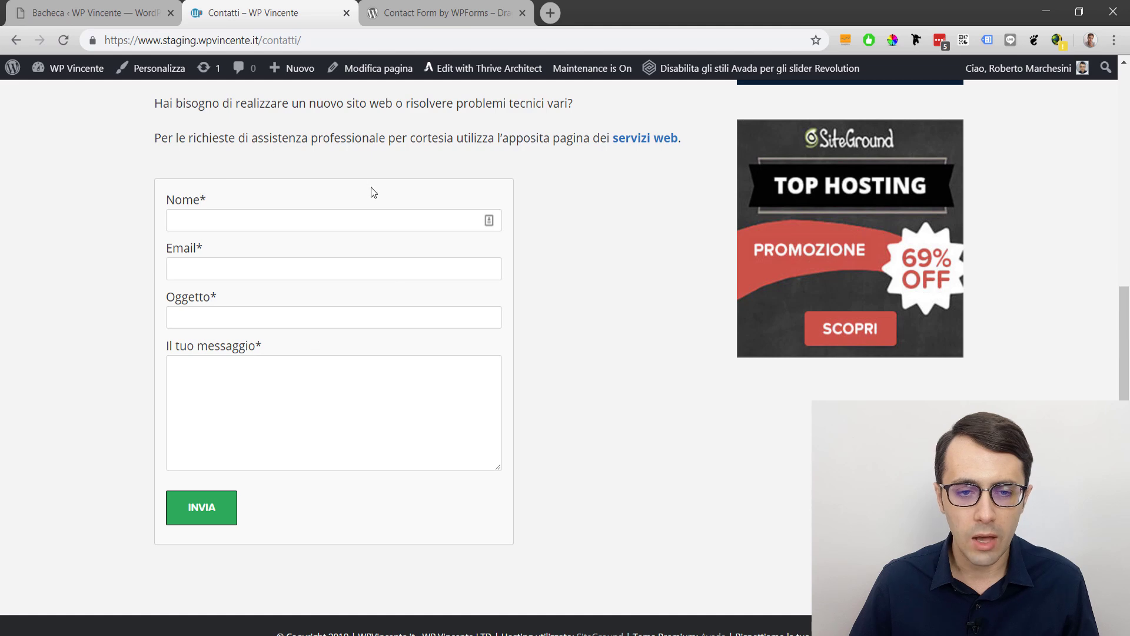
scroll(299, 208, up, 4)
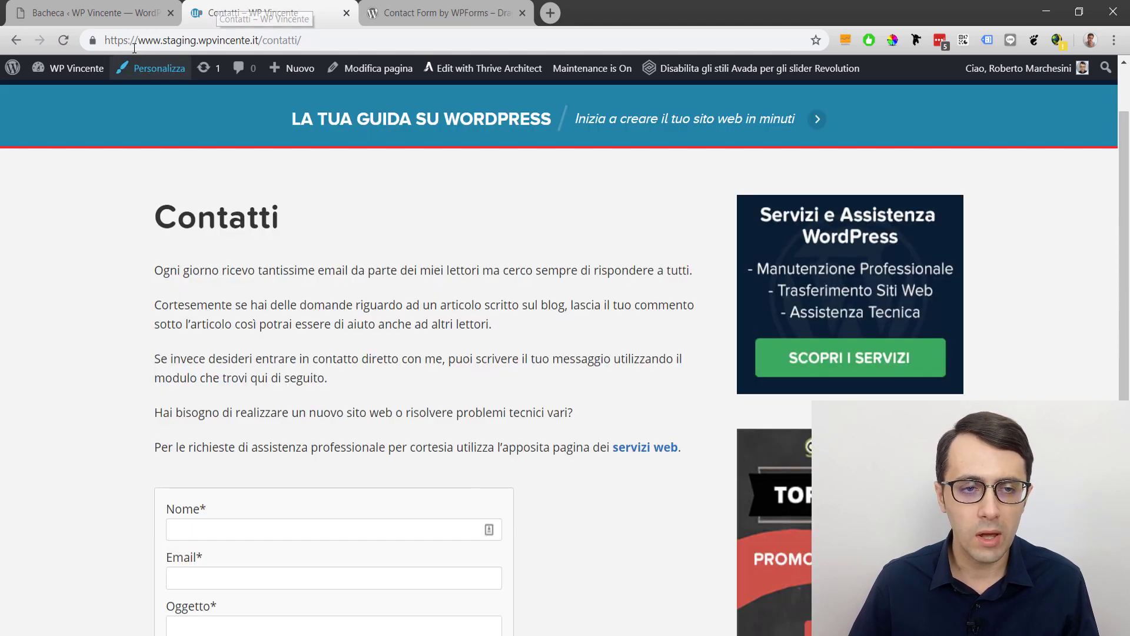
Step: In the WordPress dashboard, find Contact Form 7 among the installed plugins and deactivate it
click(99, 10)
scroll(253, 137, down, 2)
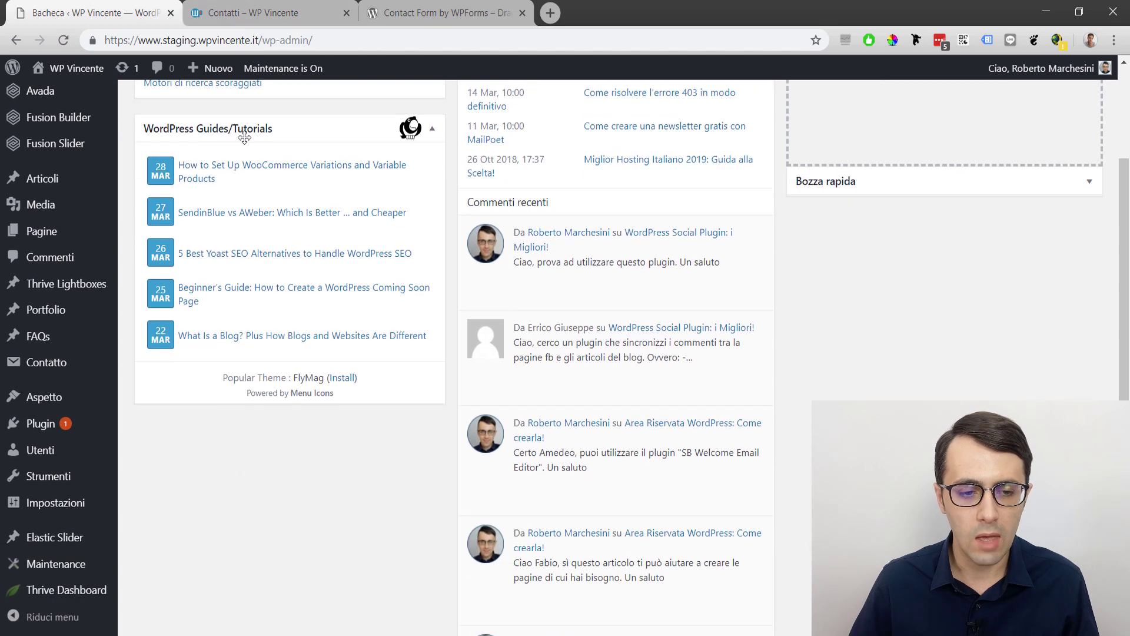
click(42, 423)
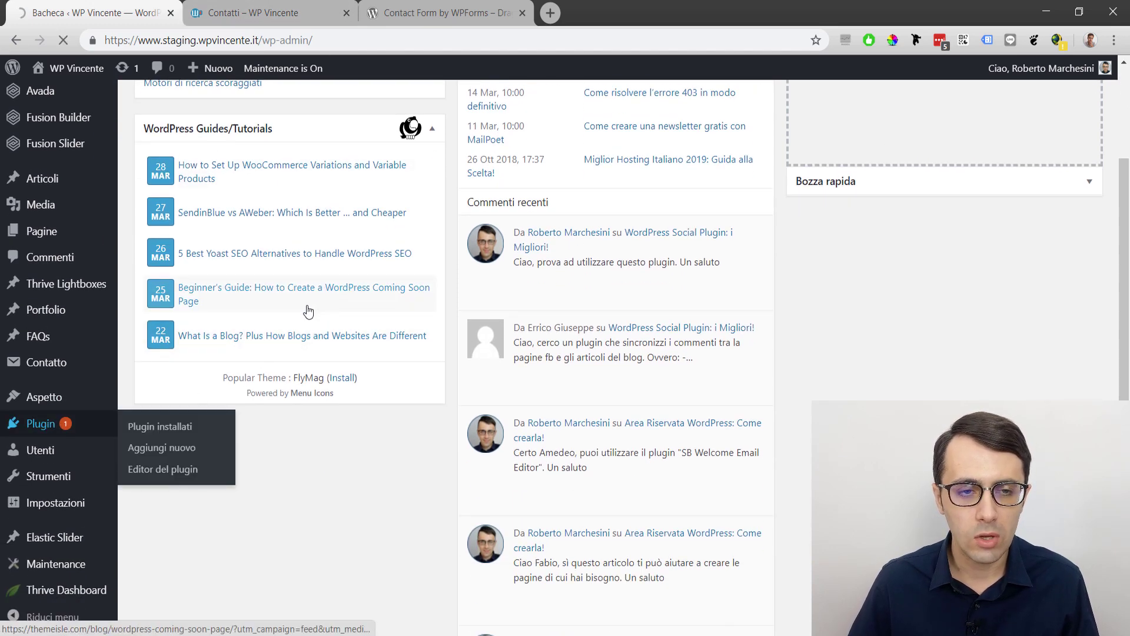
scroll(329, 265, down, 15)
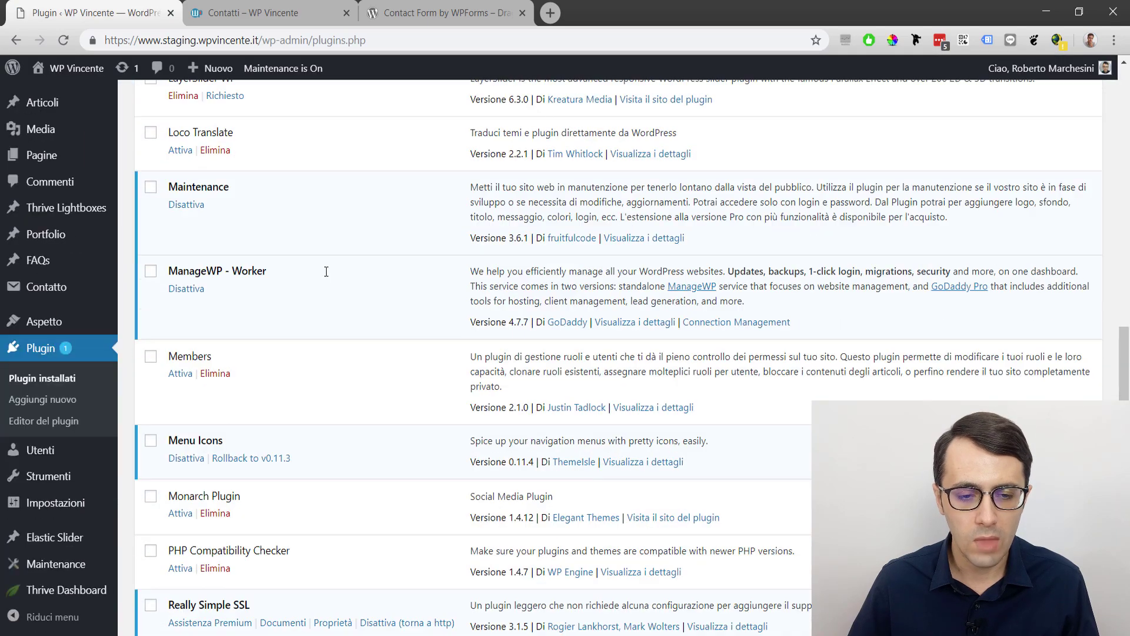
scroll(326, 271, up, 15)
scroll(204, 355, down, 5)
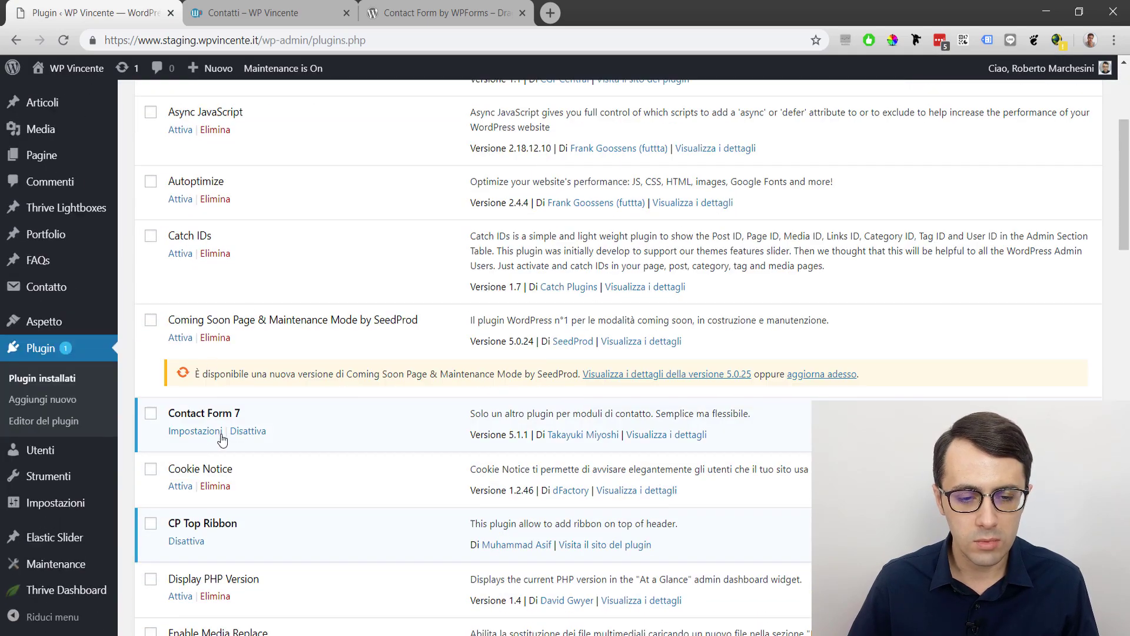
click(246, 432)
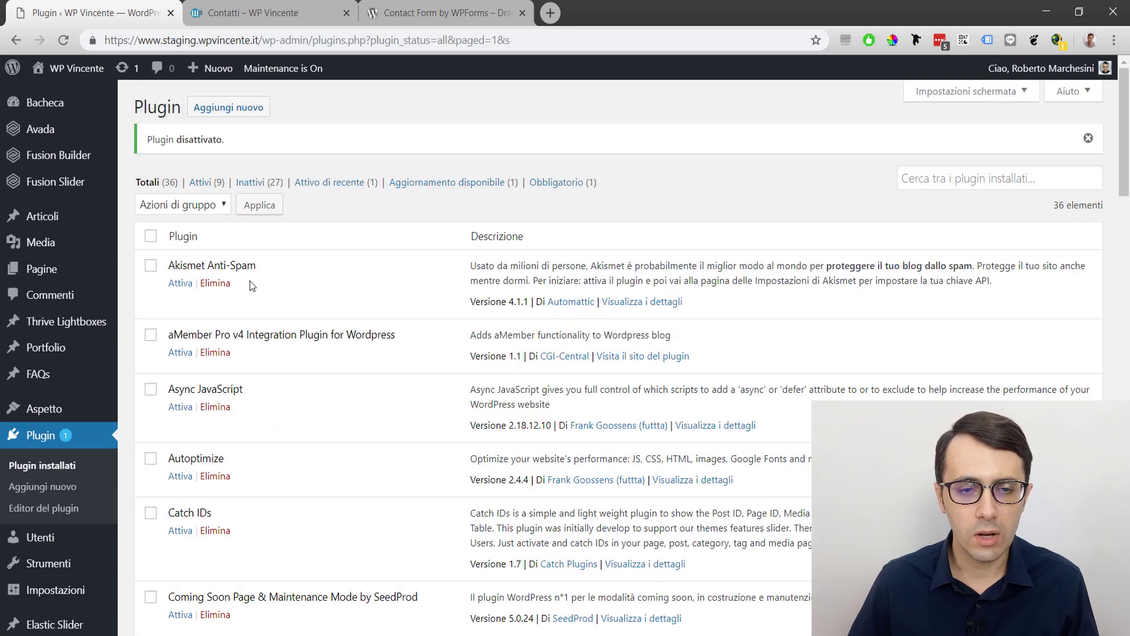
Step: Search the new plugins for "wpforms", then install and activate Contact Form da WPForms
click(229, 107)
click(933, 152)
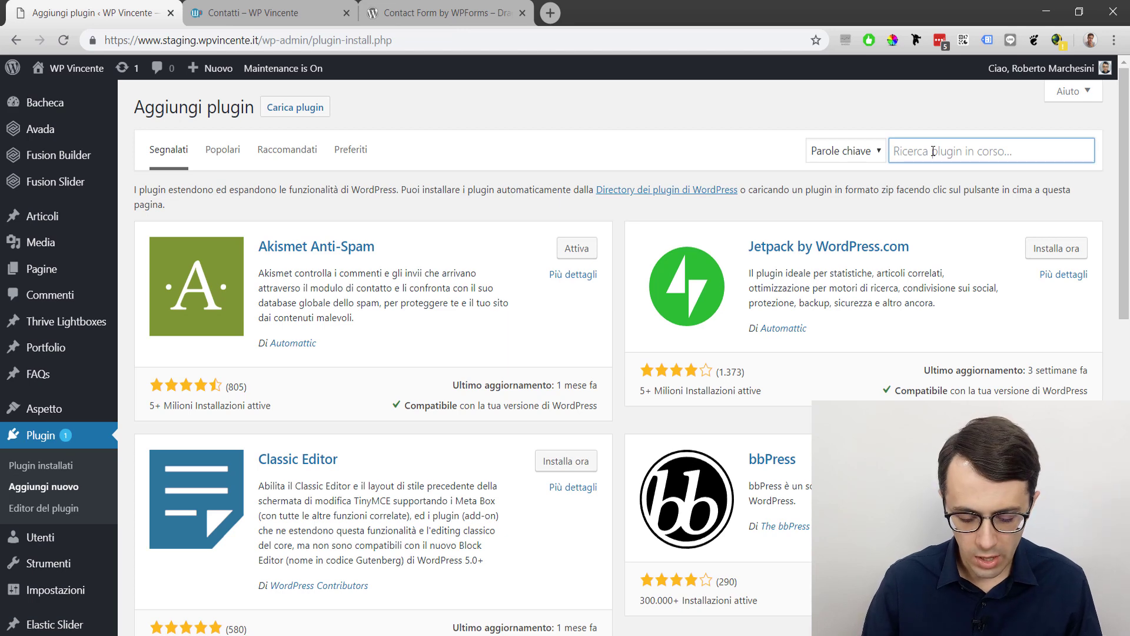
text(wpforms)
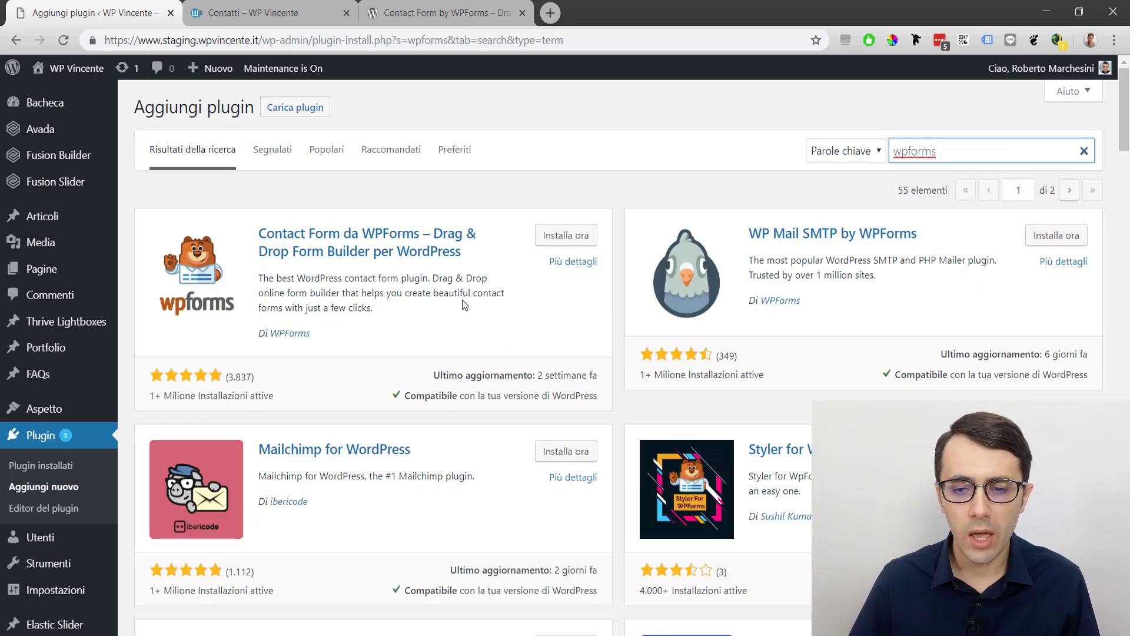
click(567, 235)
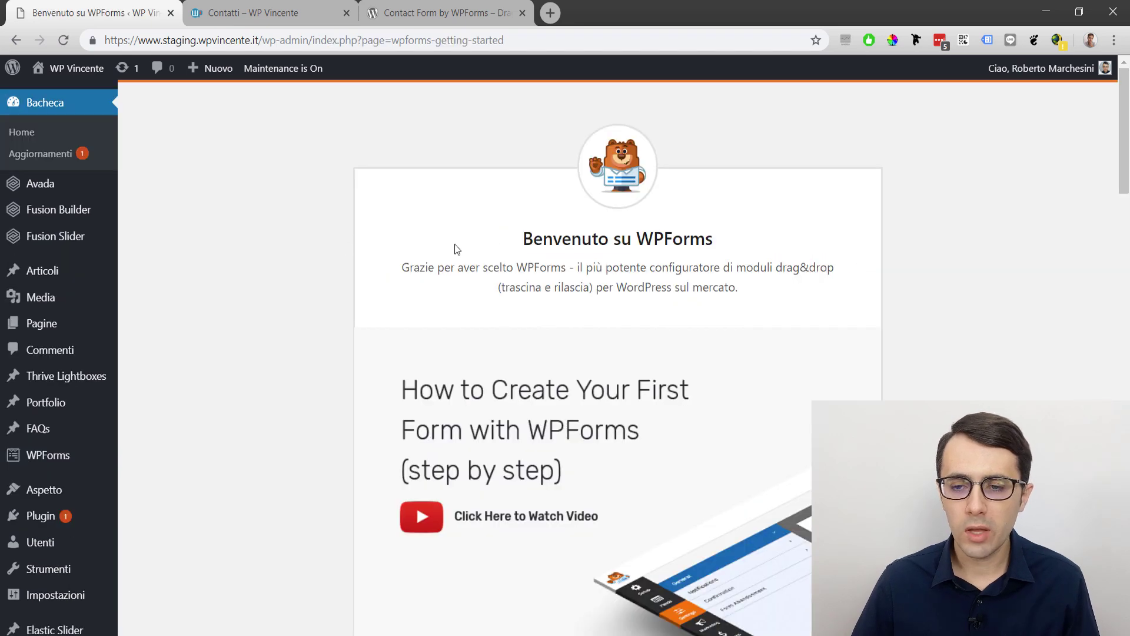
drag(467, 238, 714, 240)
click(410, 244)
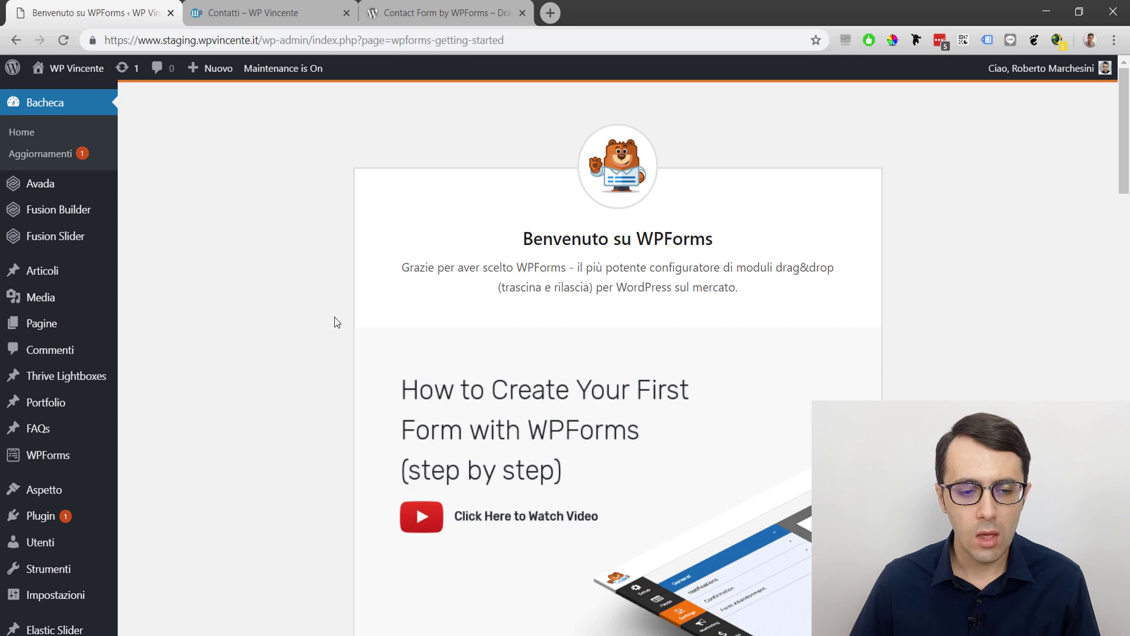
Step: Open the WPForms settings and look over the general options and the available settings sections
mouse_move(45, 460)
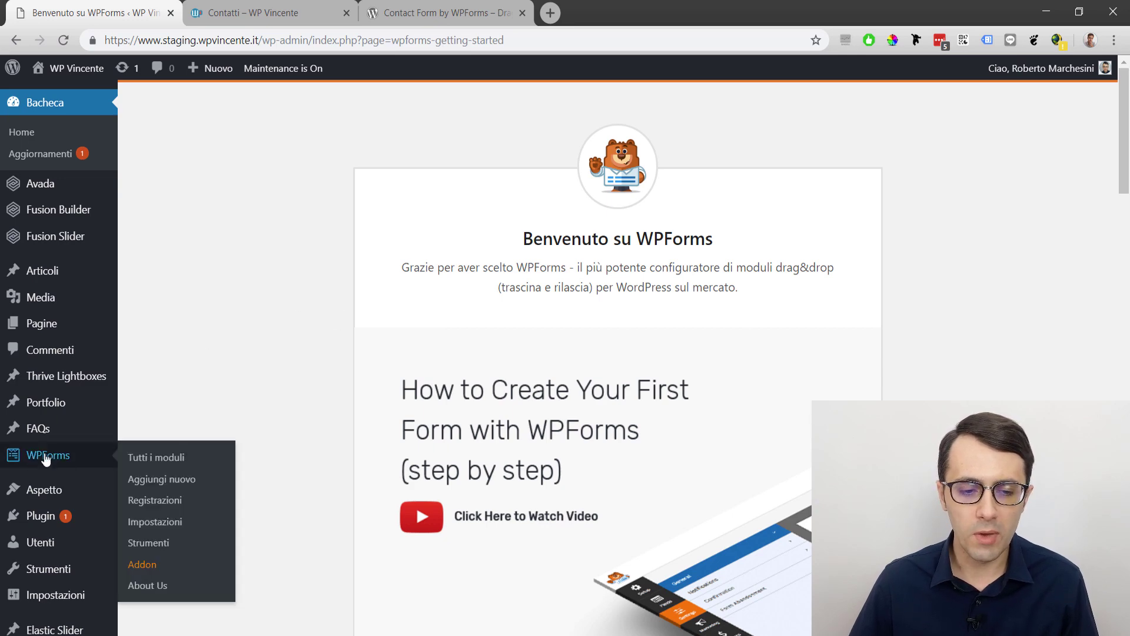
click(175, 526)
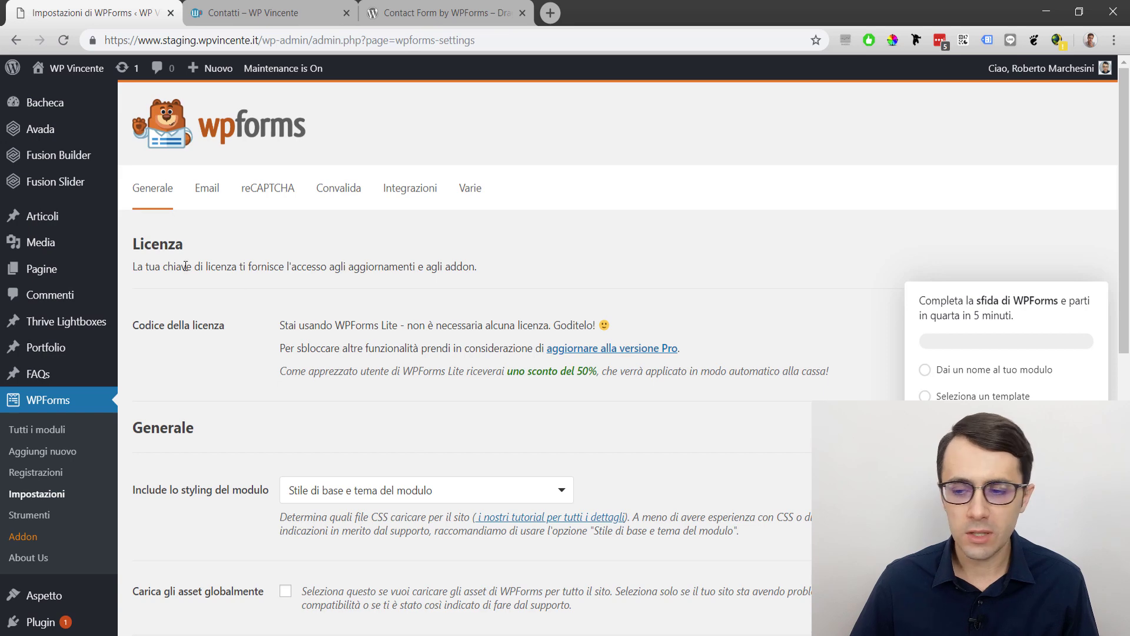
scroll(204, 276, down, 1)
scroll(204, 277, up, 1)
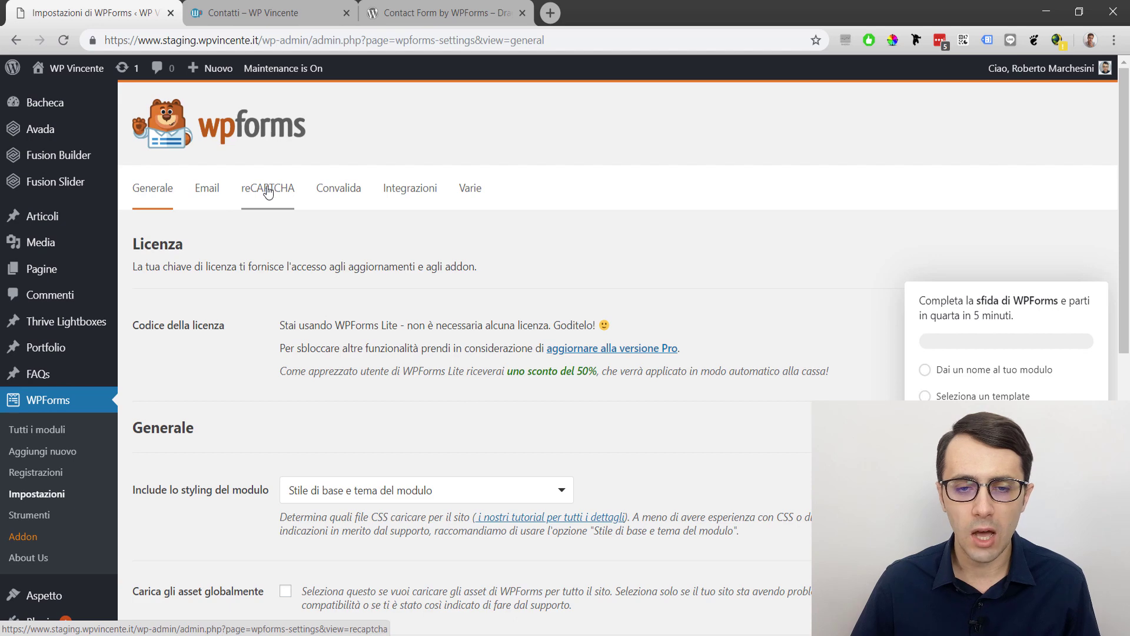
scroll(237, 259, down, 1)
scroll(238, 260, down, 3)
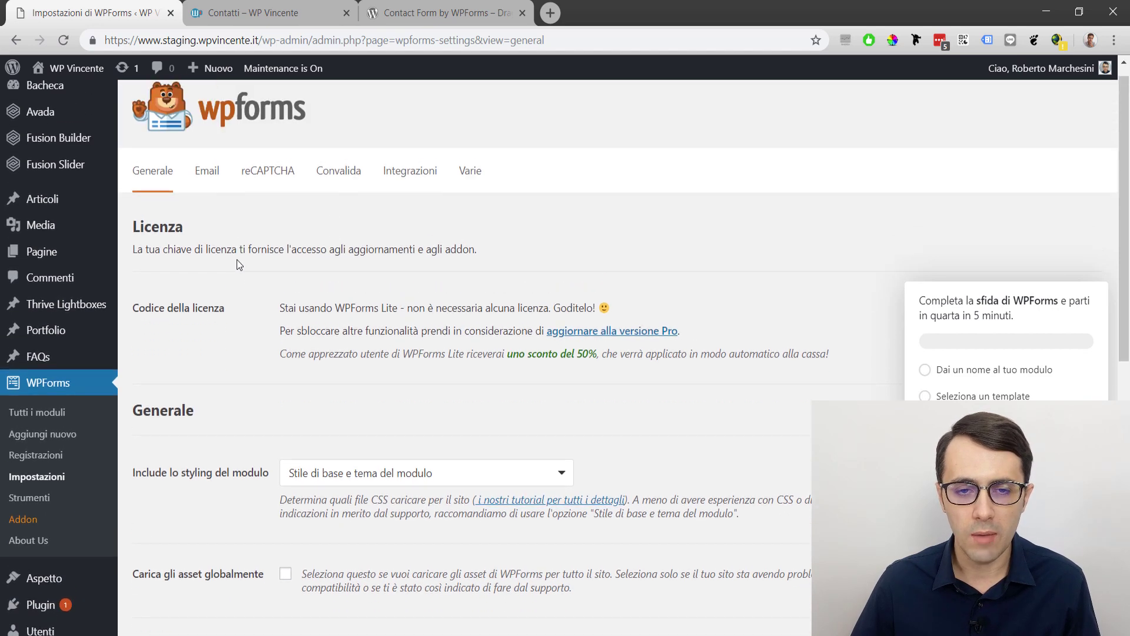
scroll(278, 265, up, 3)
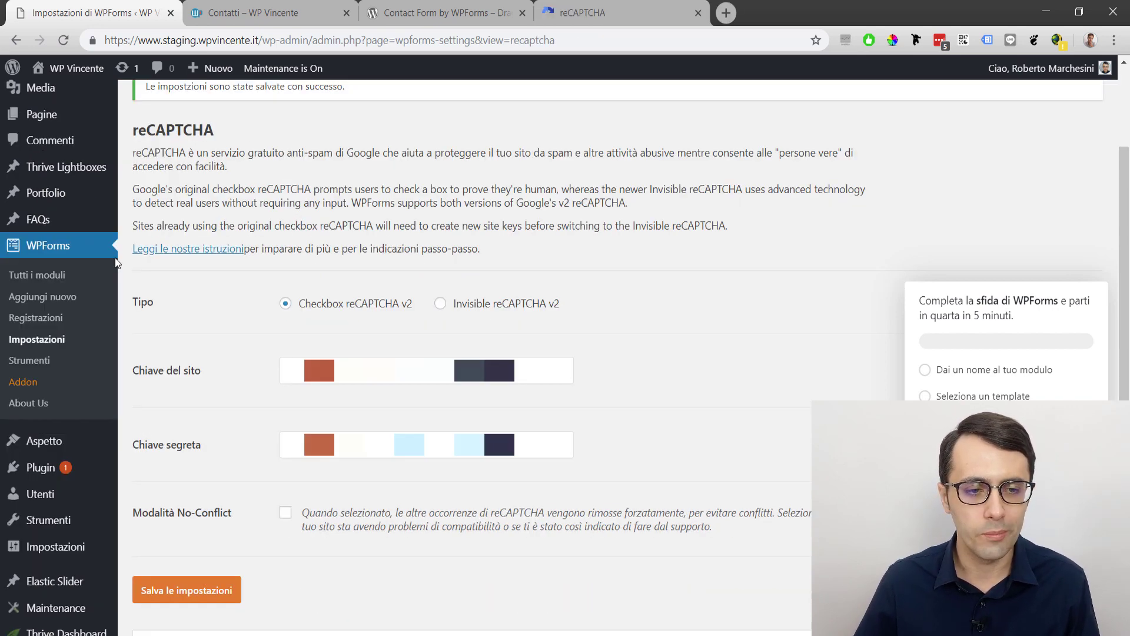
Step: Start a new form from the WPForms forms overview and name it "Modulo di contatto"
click(36, 277)
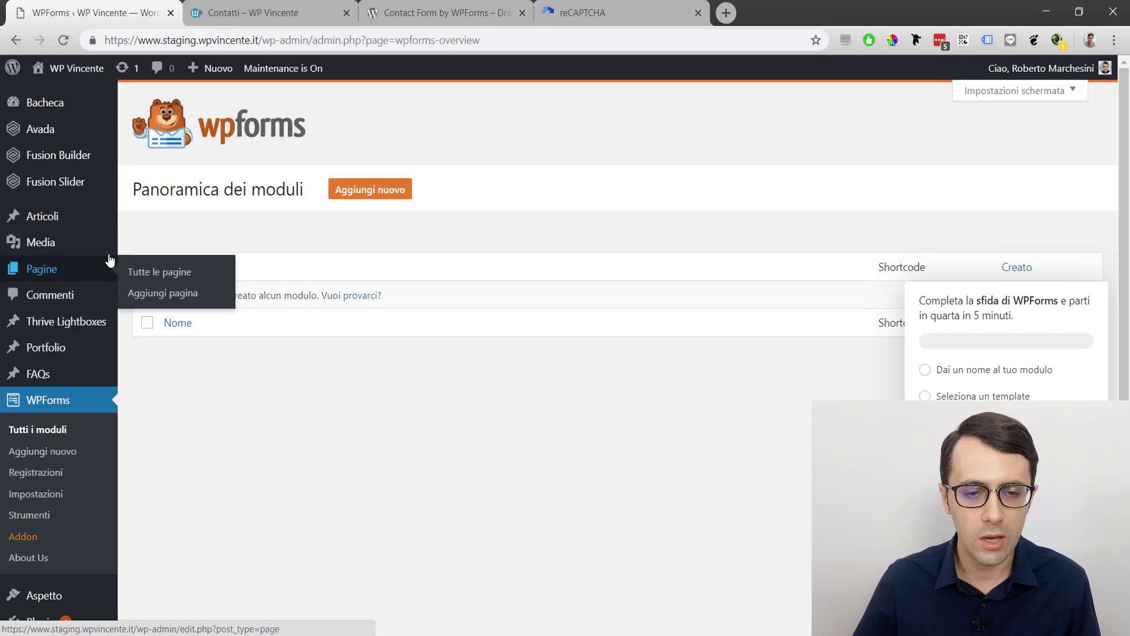
click(373, 192)
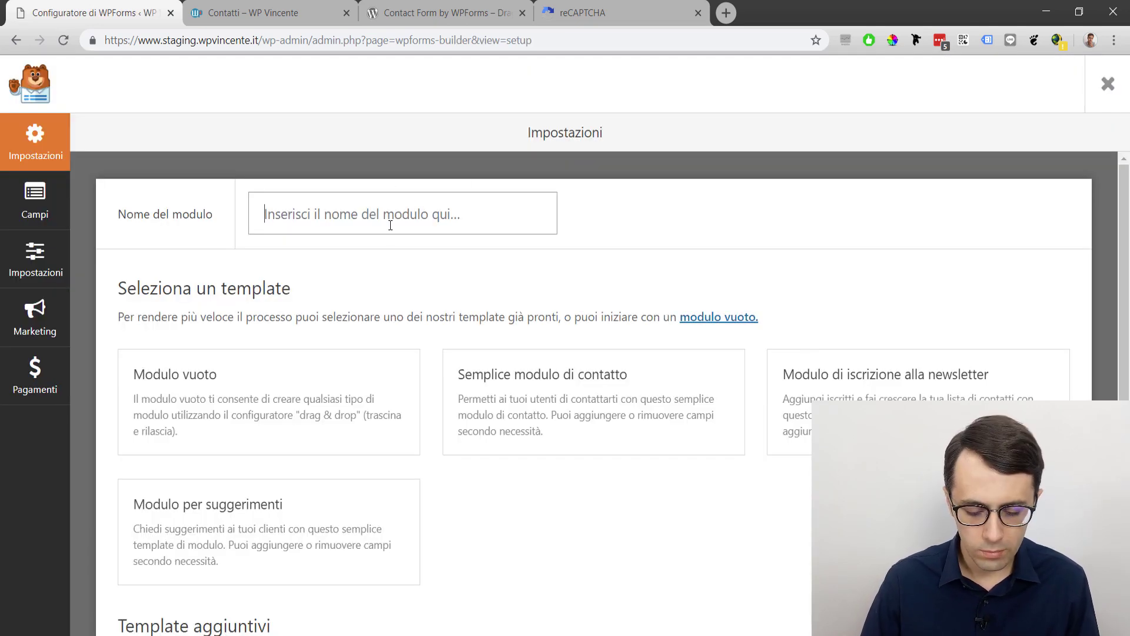
text(Modulo)
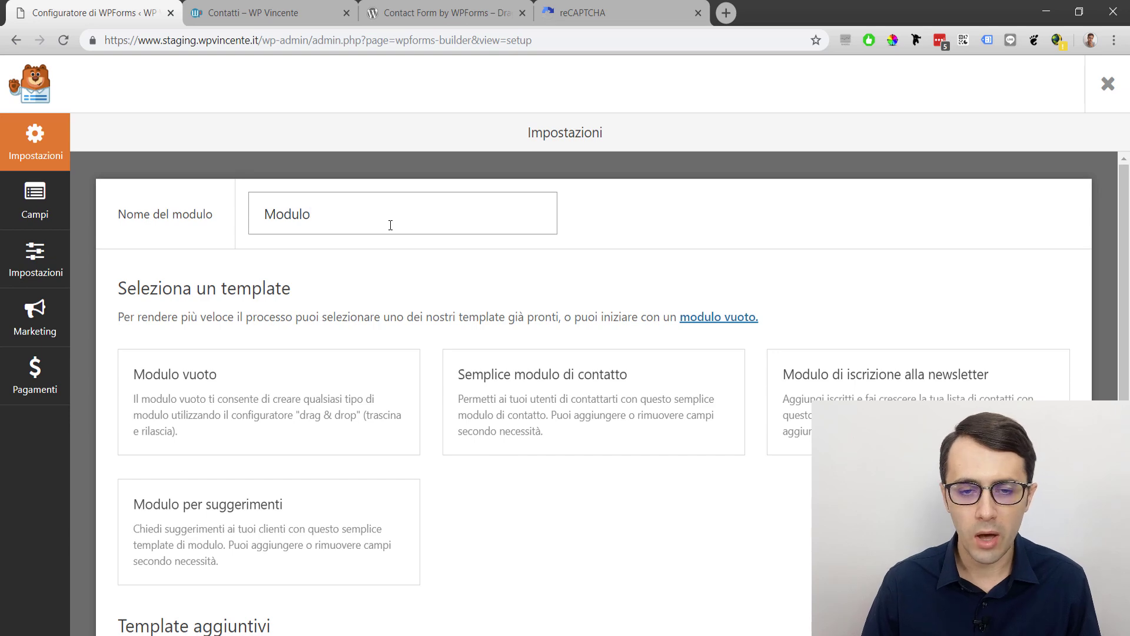
text( di contatto)
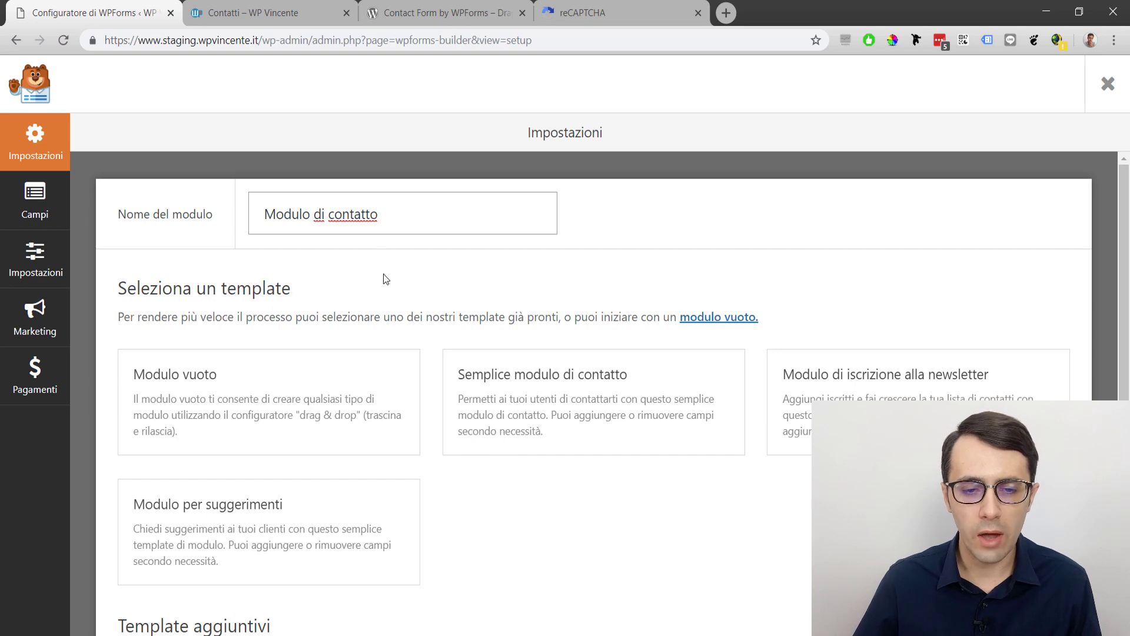
Step: Look over the available form templates and create the form from the "Semplice modulo di contatto" template
scroll(412, 236, down, 3)
scroll(449, 189, up, 3)
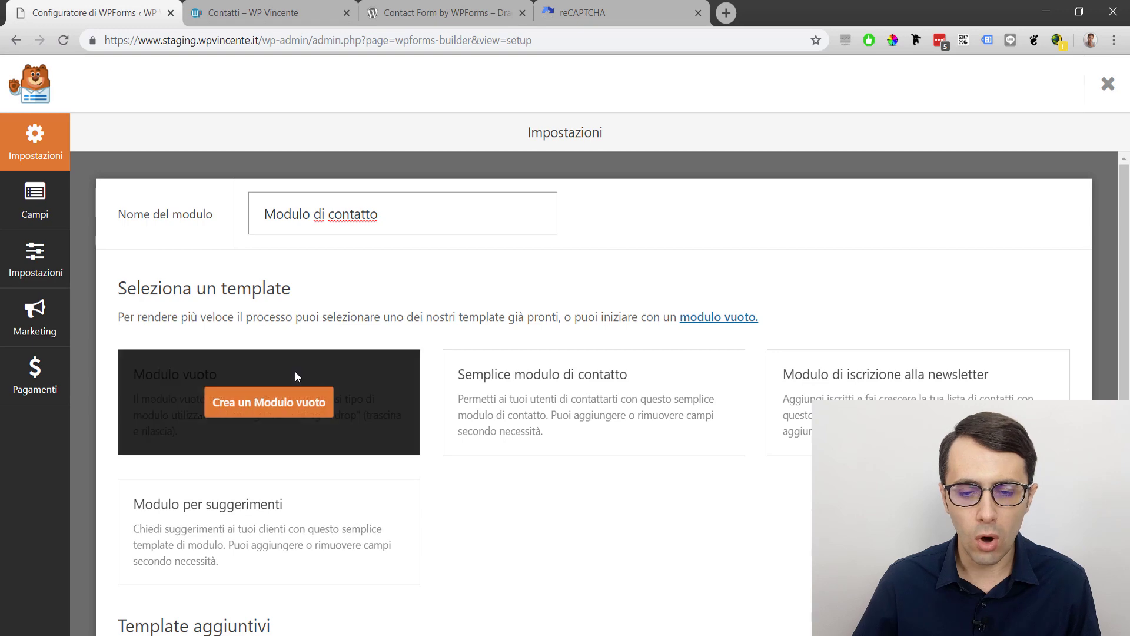
mouse_move(558, 387)
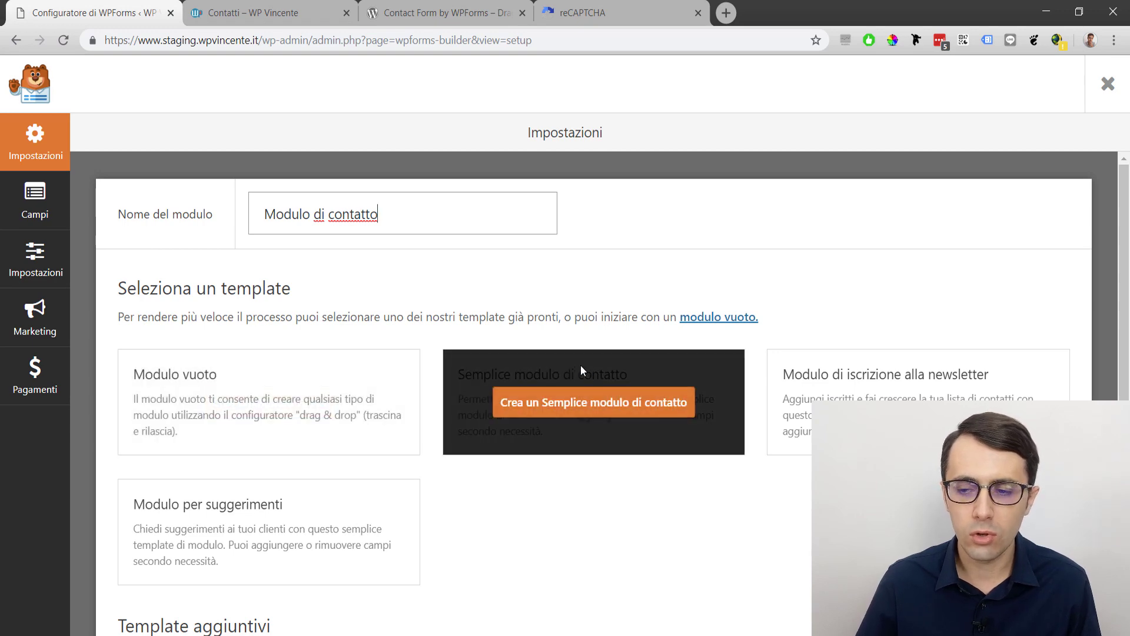
mouse_move(839, 380)
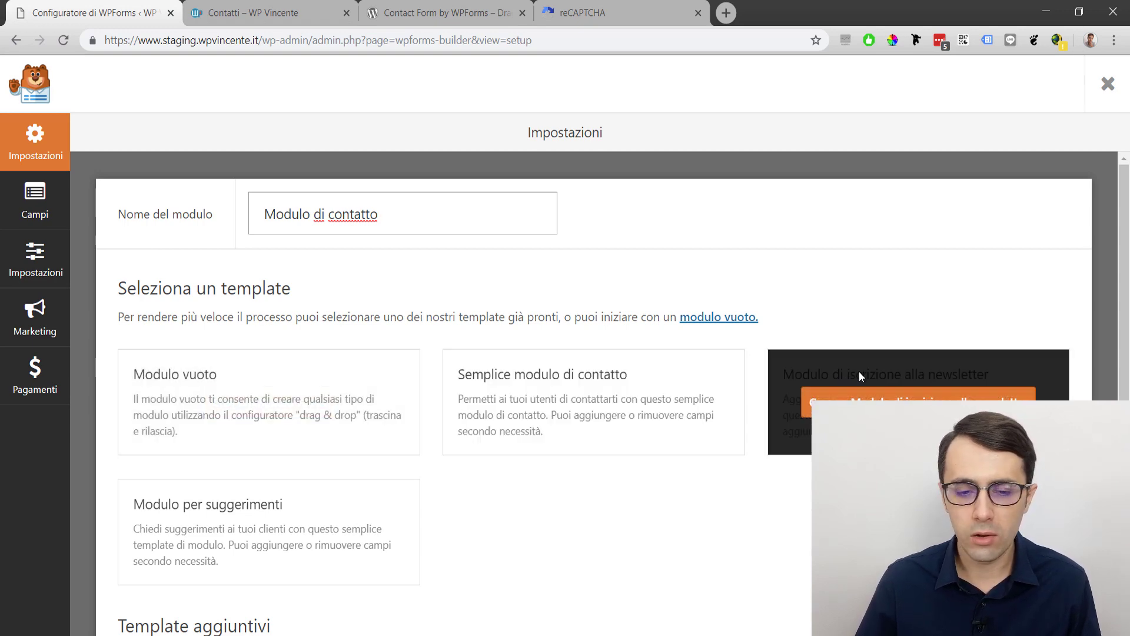
mouse_move(407, 478)
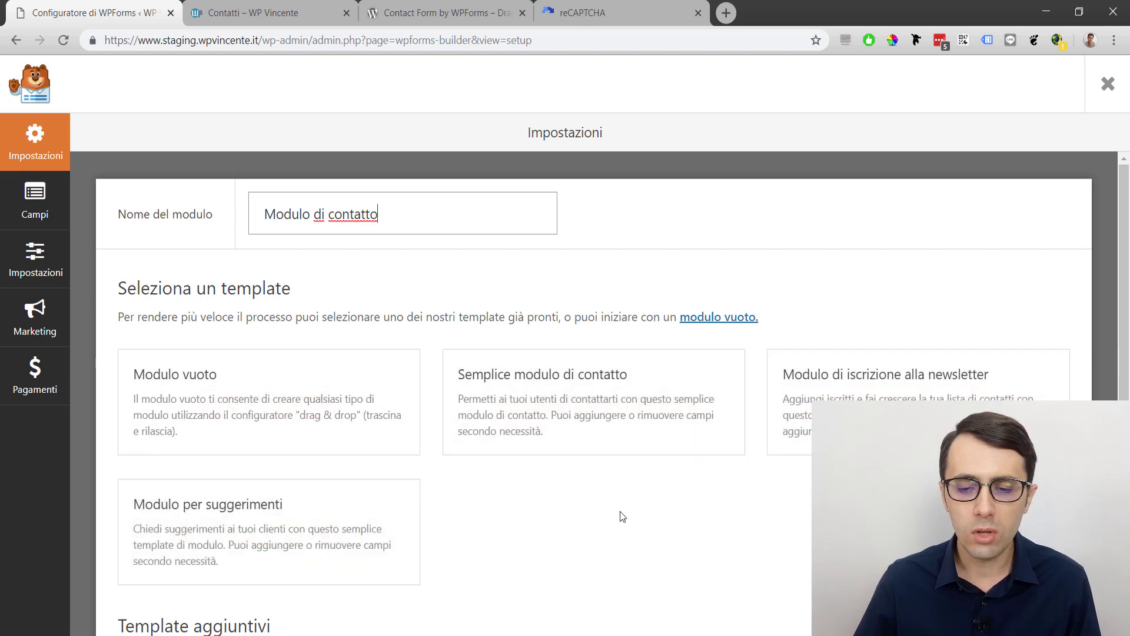
mouse_move(624, 378)
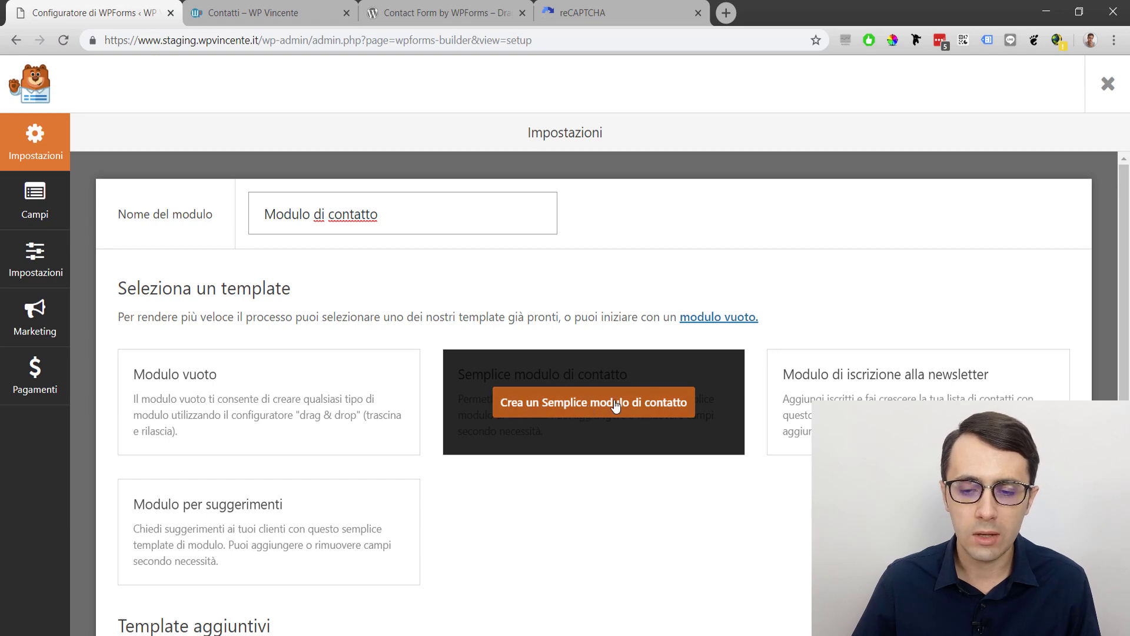
click(576, 406)
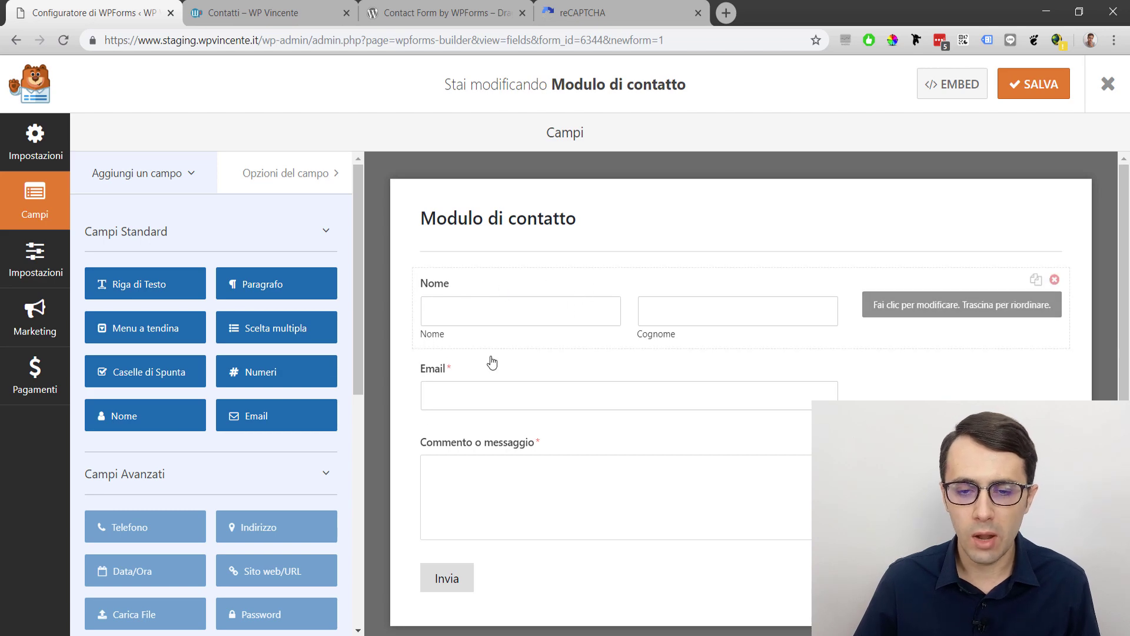
Step: Change the label of the form's name field to "Nome e Cognome"
click(507, 293)
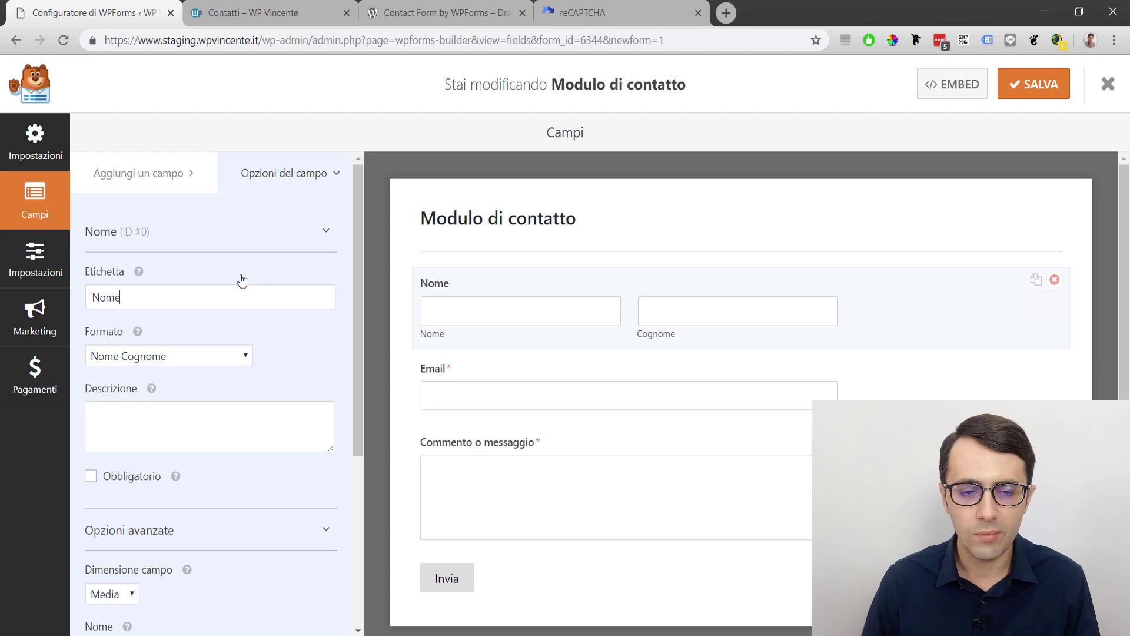
text(ognome)
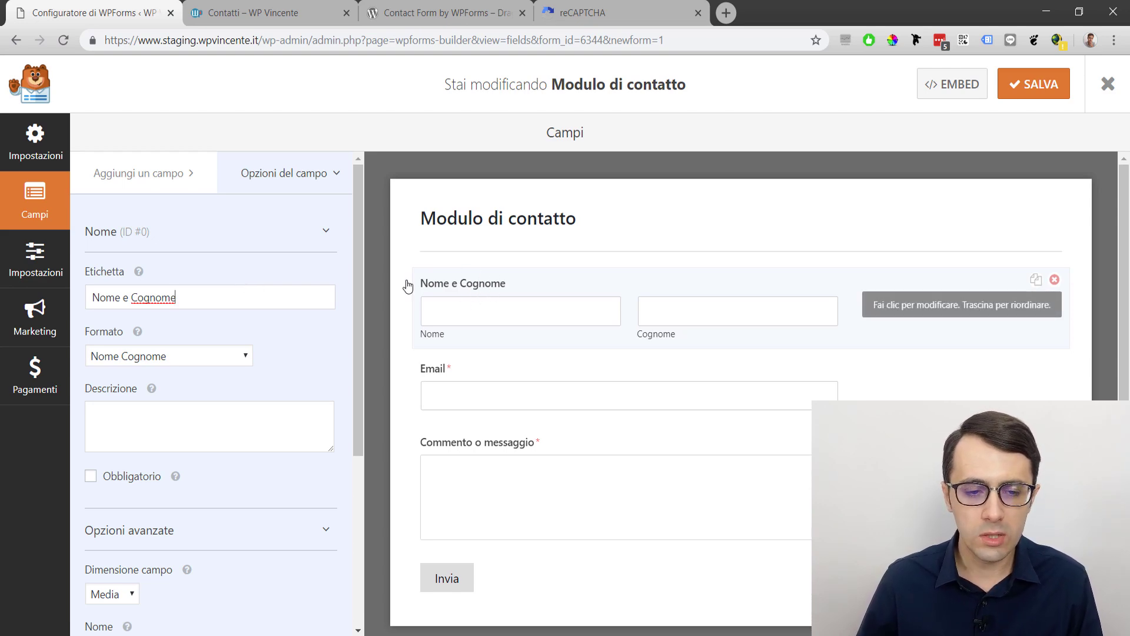
Step: Try the "Semplice" and "Nome Secondo nome Cognome" formats on the name field, then restore "Nome Cognome"
scroll(200, 340, down, 1)
click(137, 282)
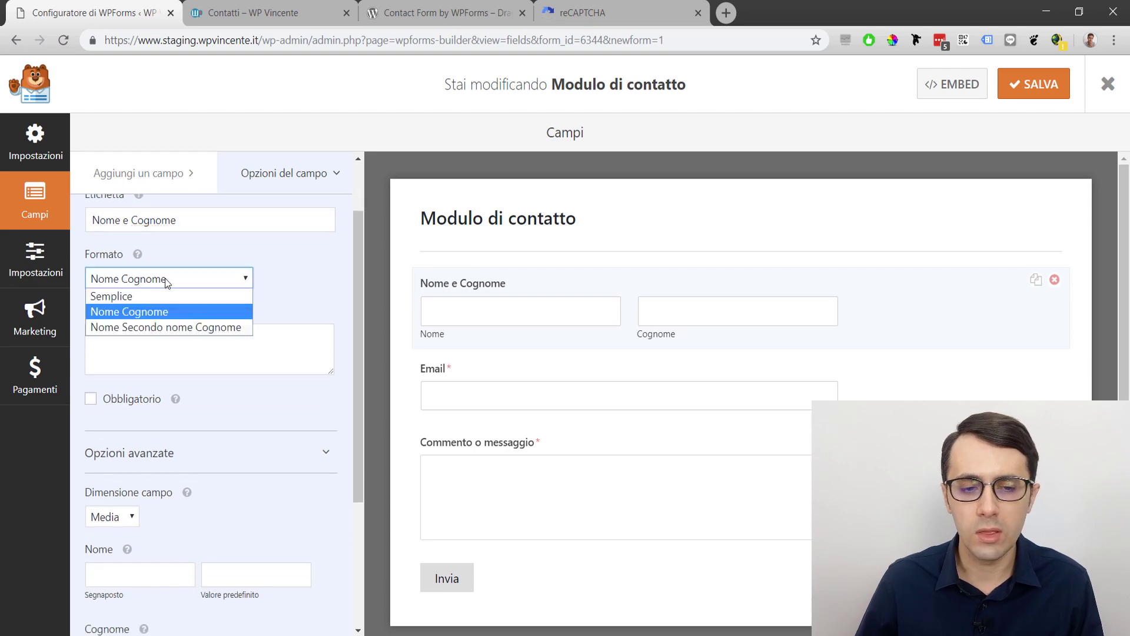
click(128, 297)
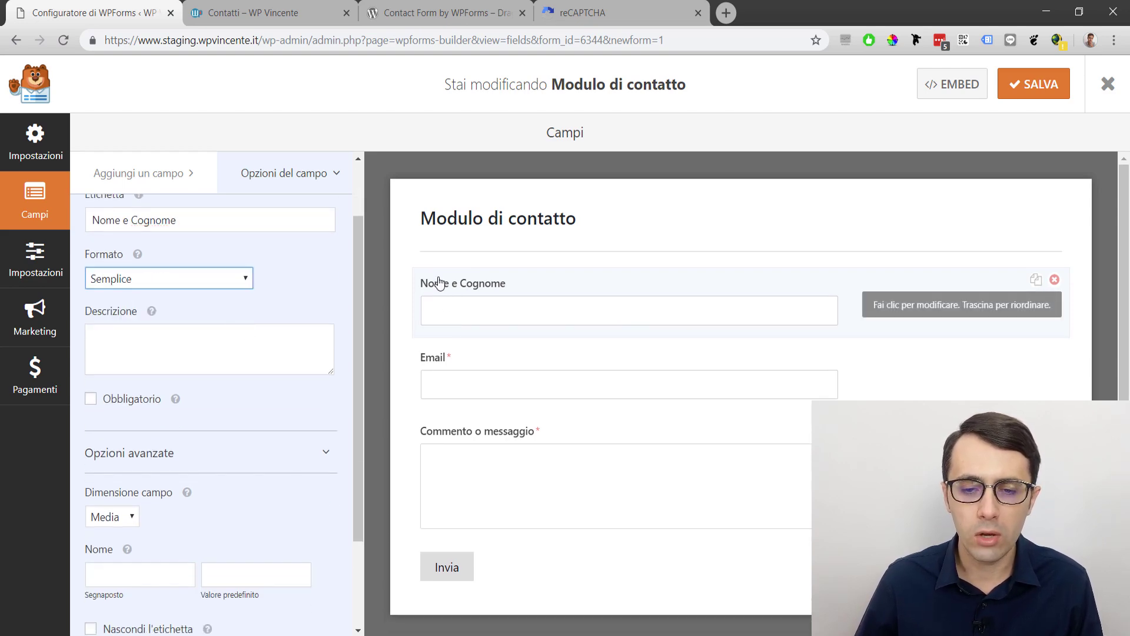
click(147, 279)
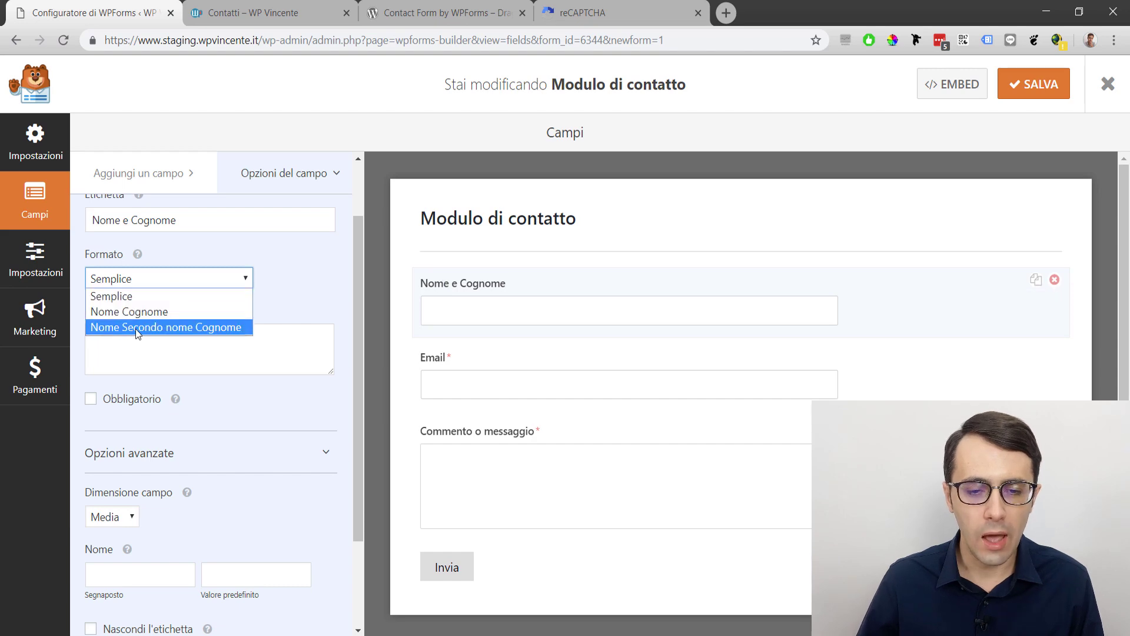
click(135, 328)
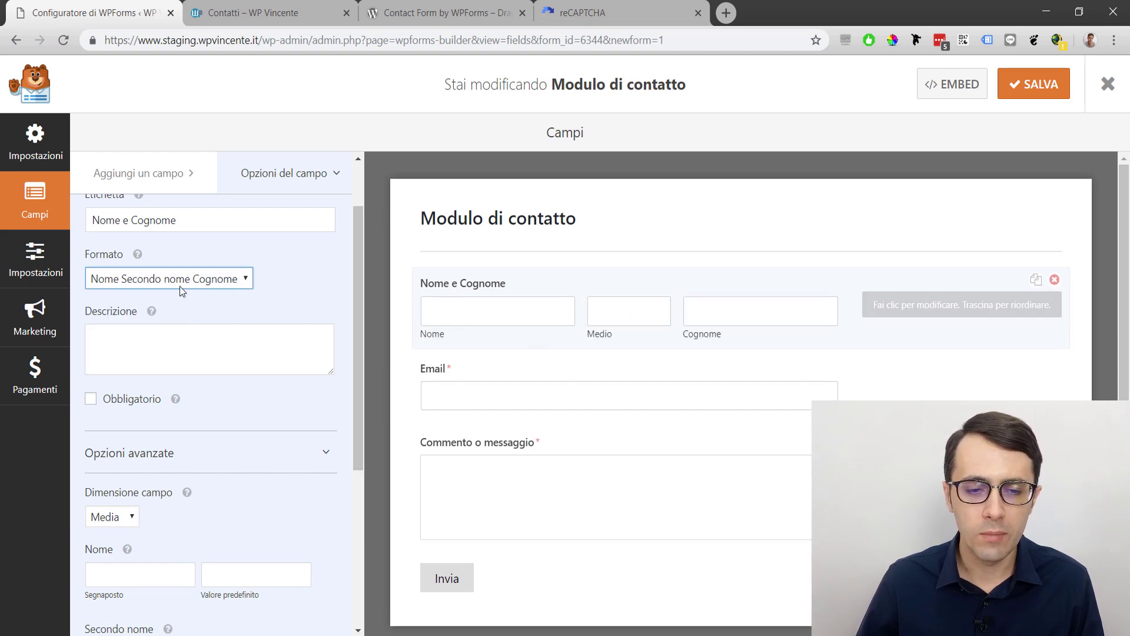
click(155, 282)
click(132, 312)
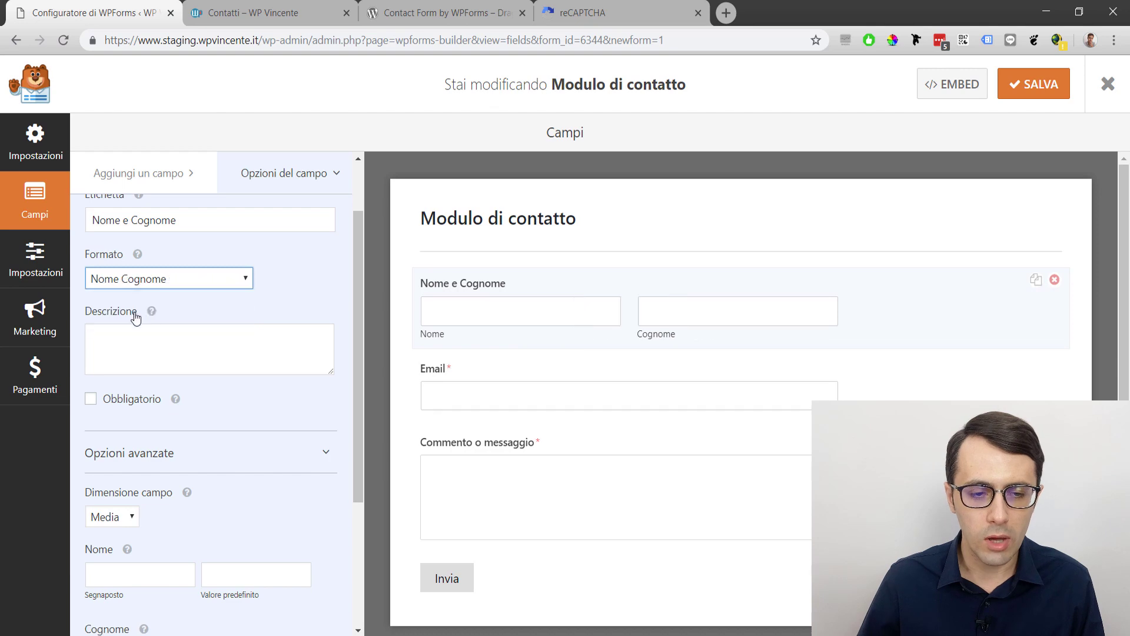
Step: Give the name field the description "Breve descrizione" and make the field required
click(153, 348)
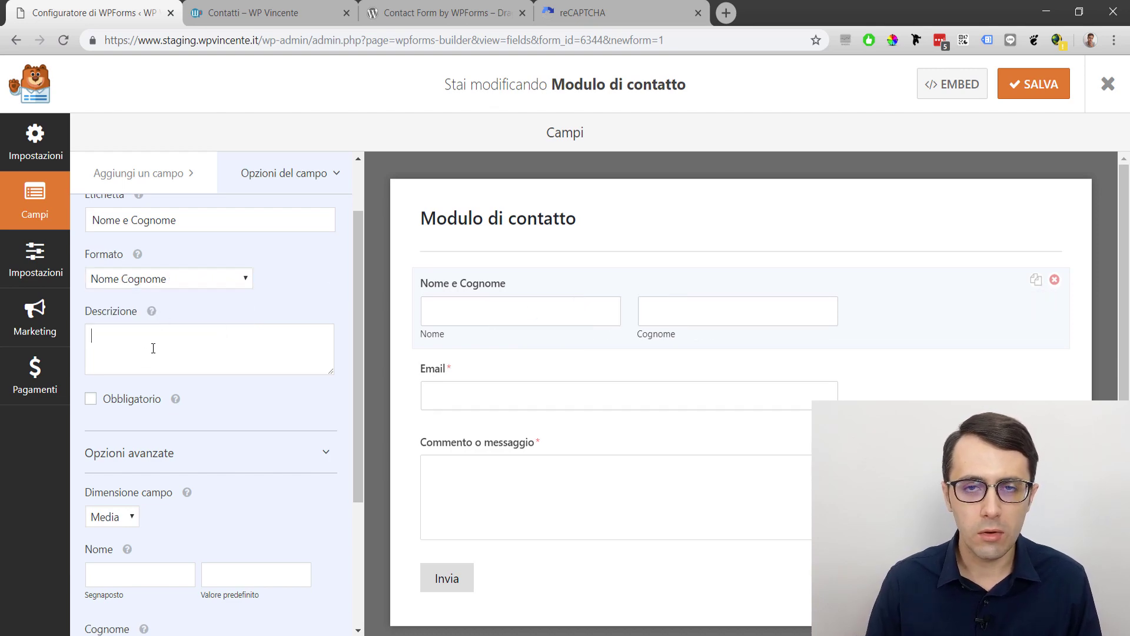
text(Breve descrizione)
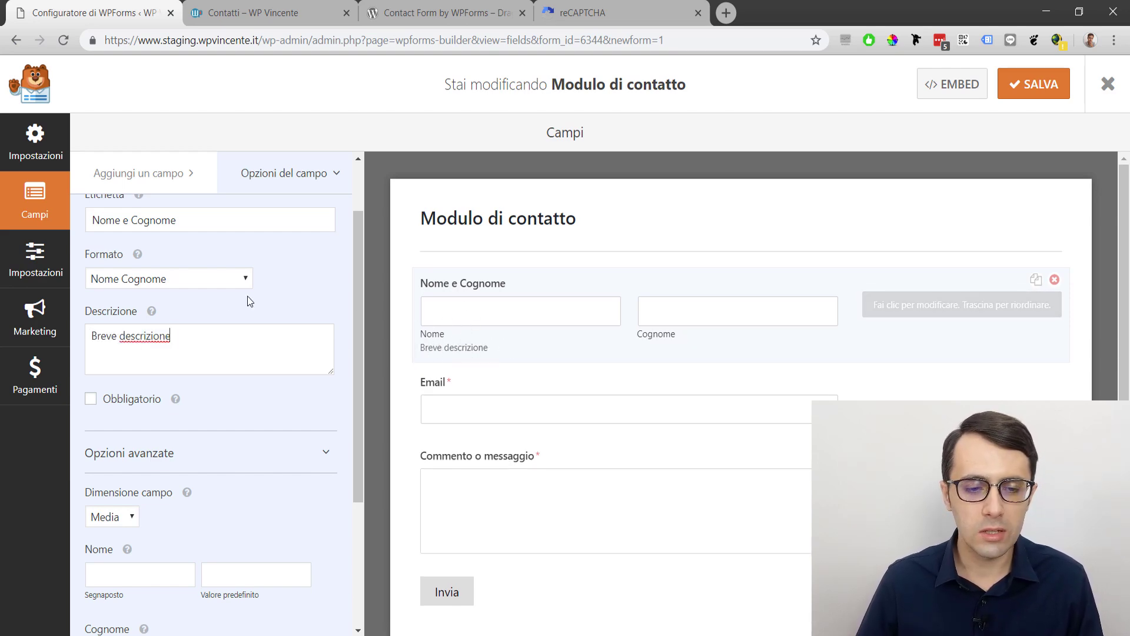
click(90, 403)
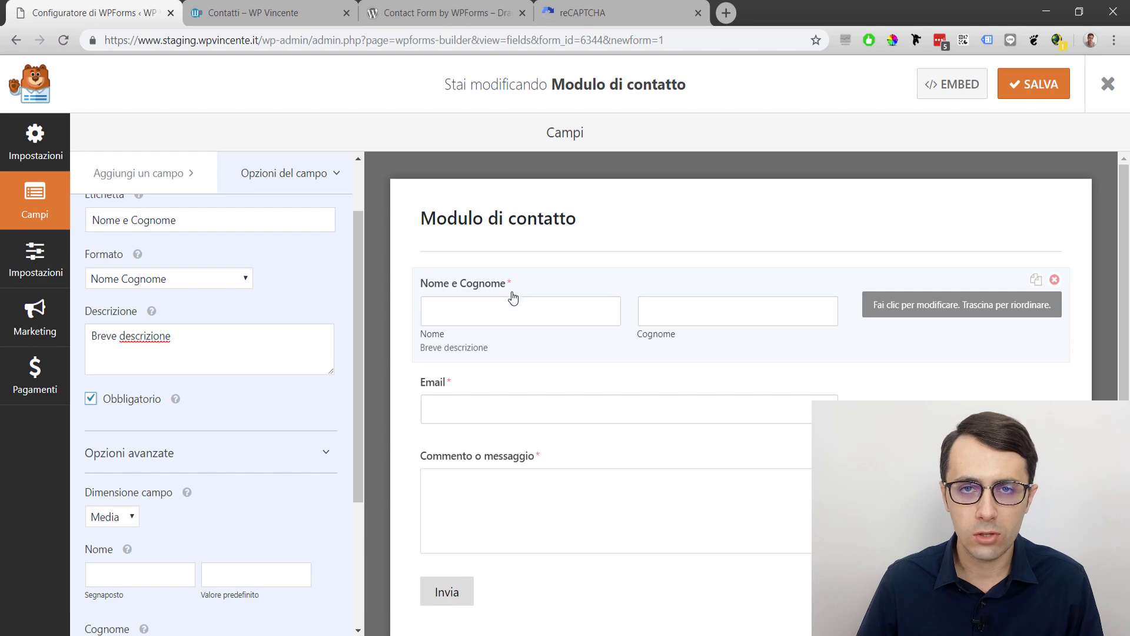
Step: In the name field's advanced options, try the field sizes Piccola and Grande, then restore Media
click(156, 452)
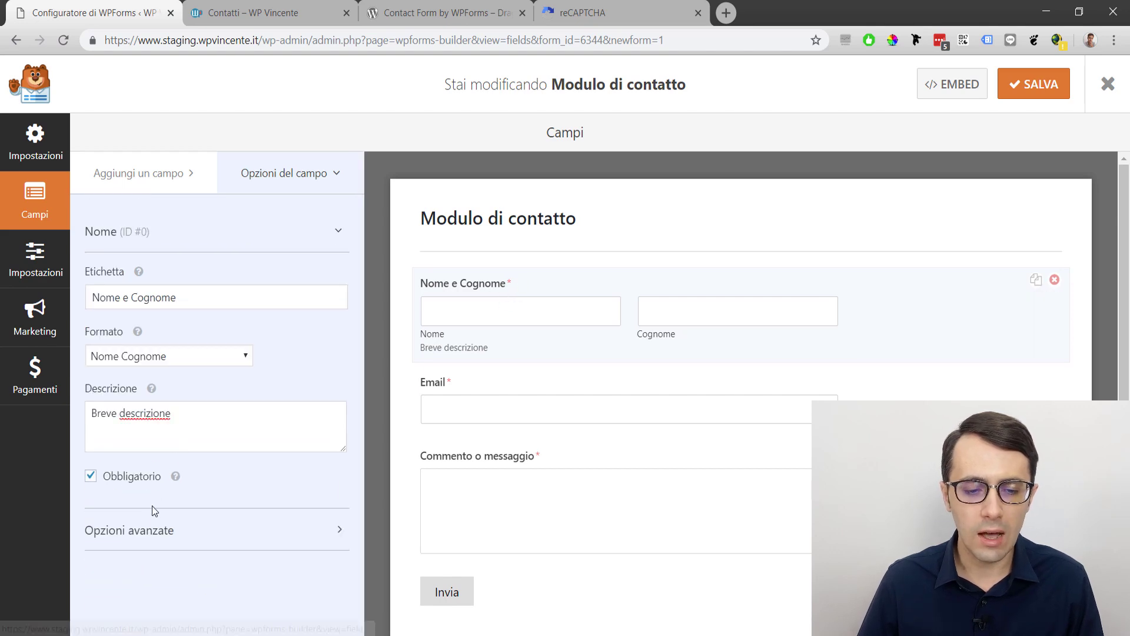
click(158, 531)
scroll(189, 370, down, 4)
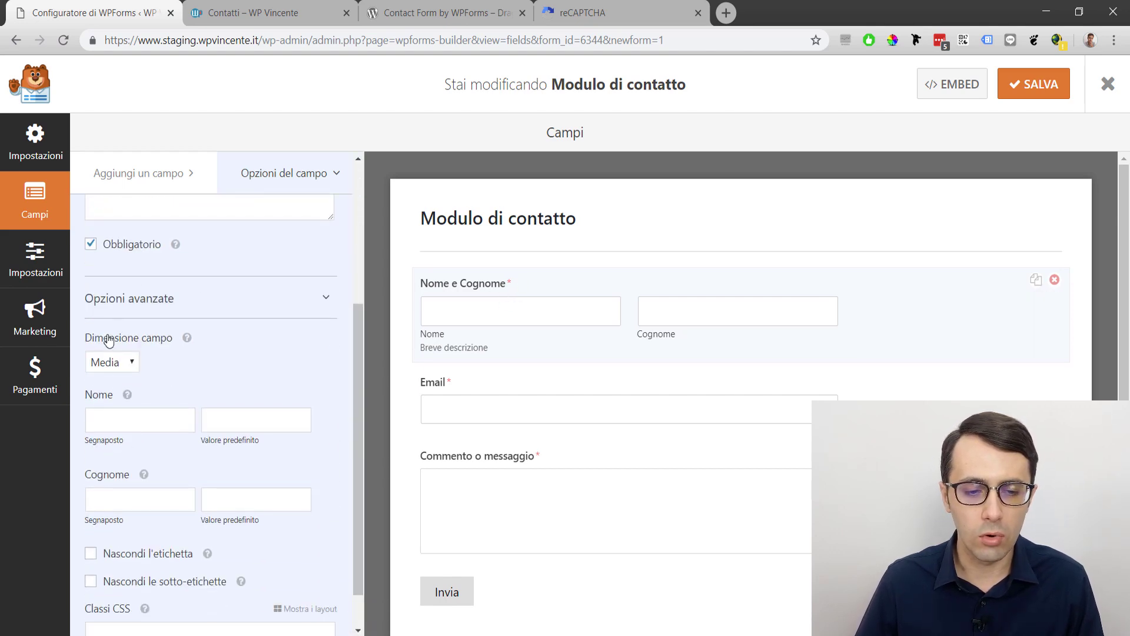
click(173, 341)
click(96, 356)
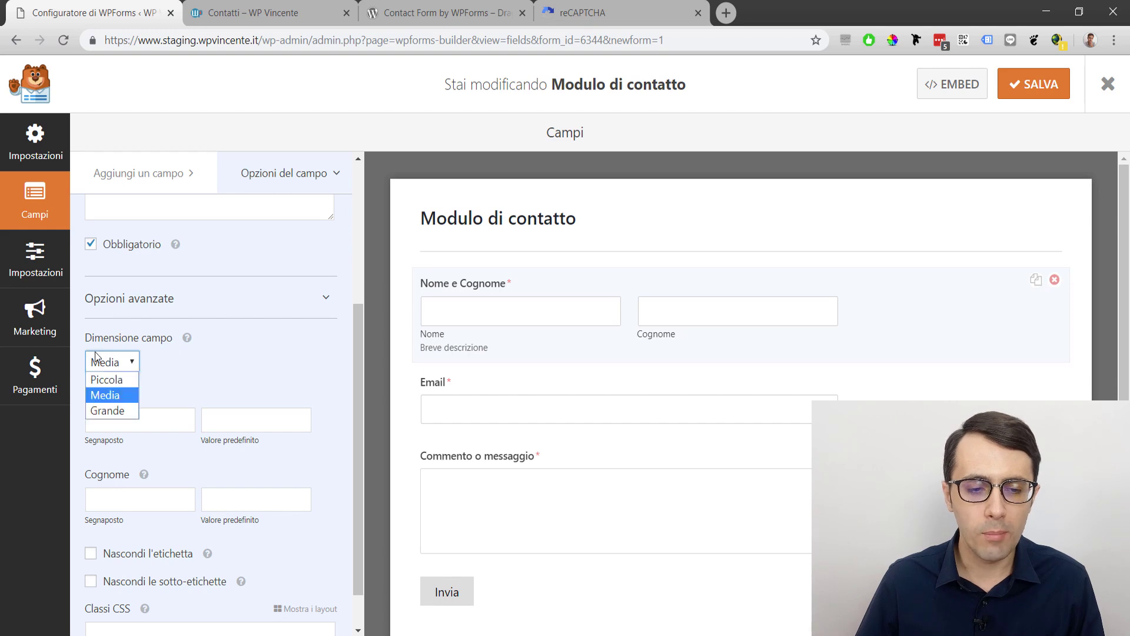
click(116, 386)
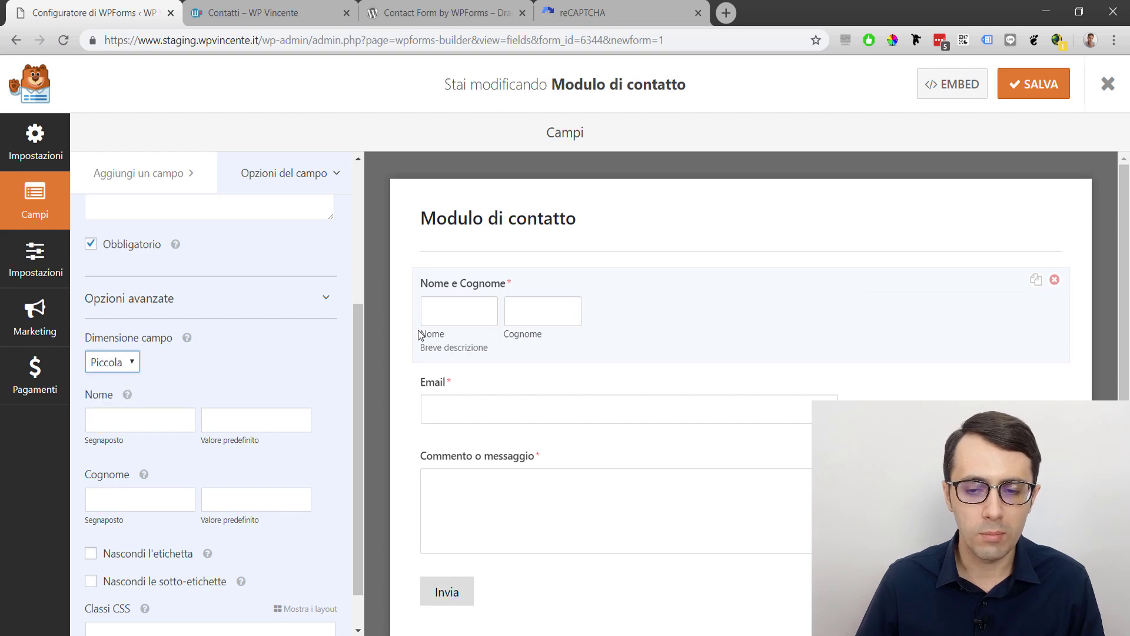
click(117, 363)
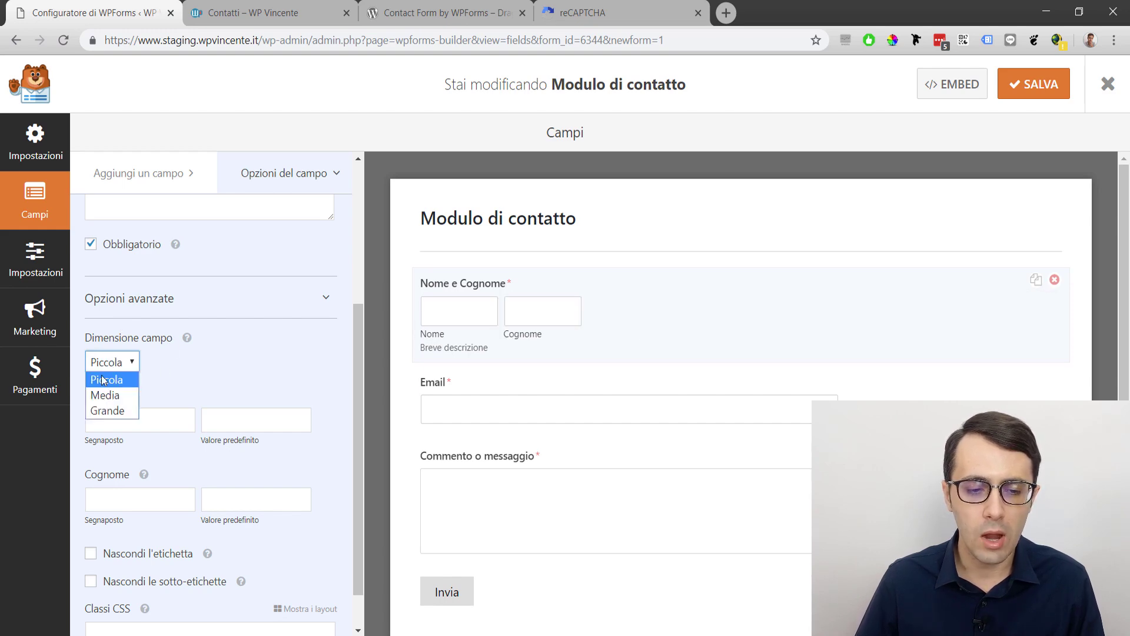
click(107, 410)
click(111, 361)
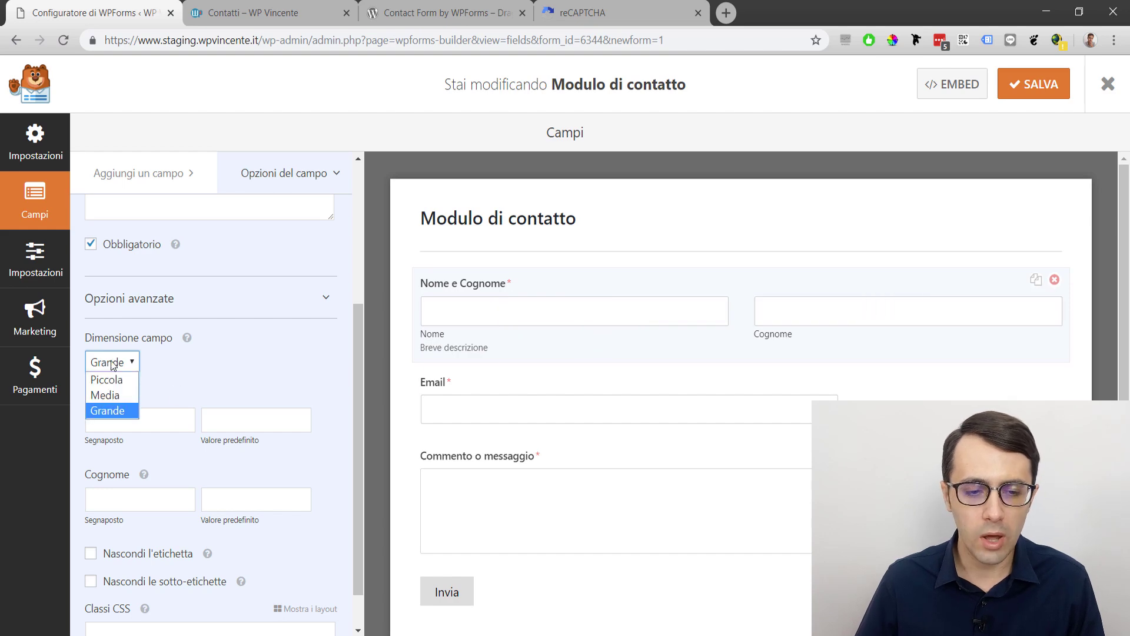
click(107, 398)
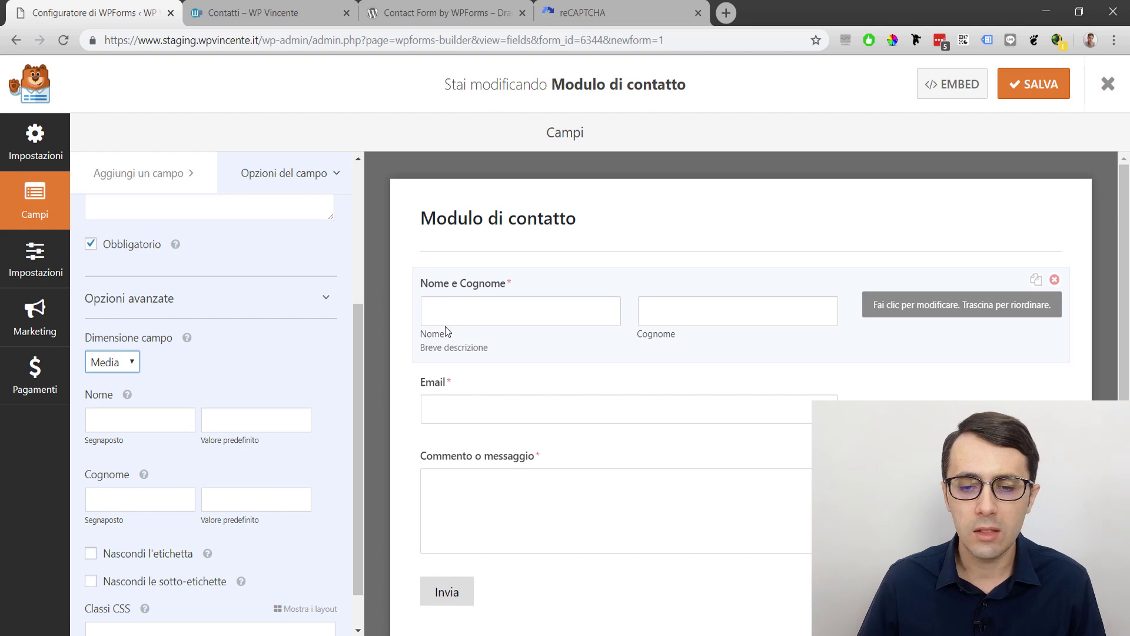
Step: Try the placeholder "Inserisci il tuo nome" on the first-name box, then clear it
click(147, 419)
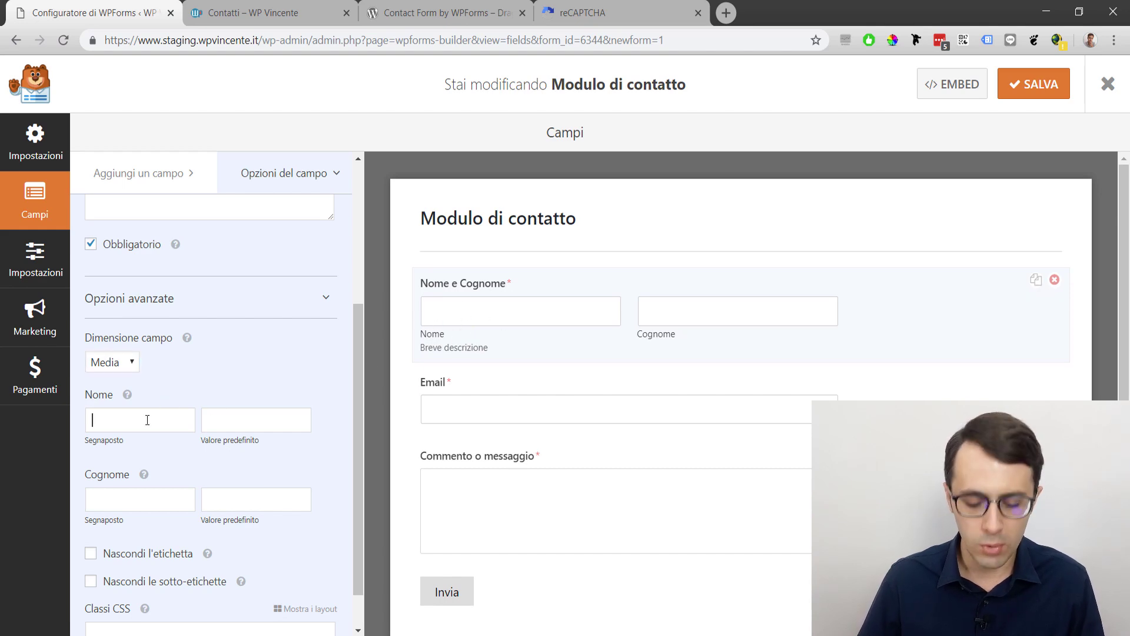
text(Inserisci il tuo nome)
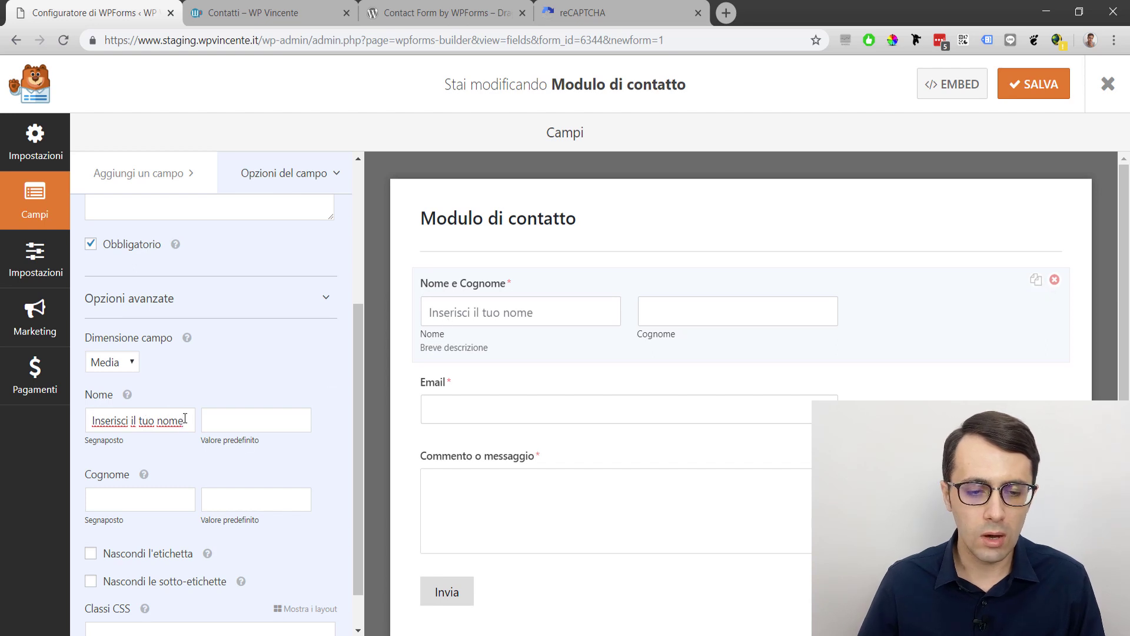
drag(187, 420, 88, 415)
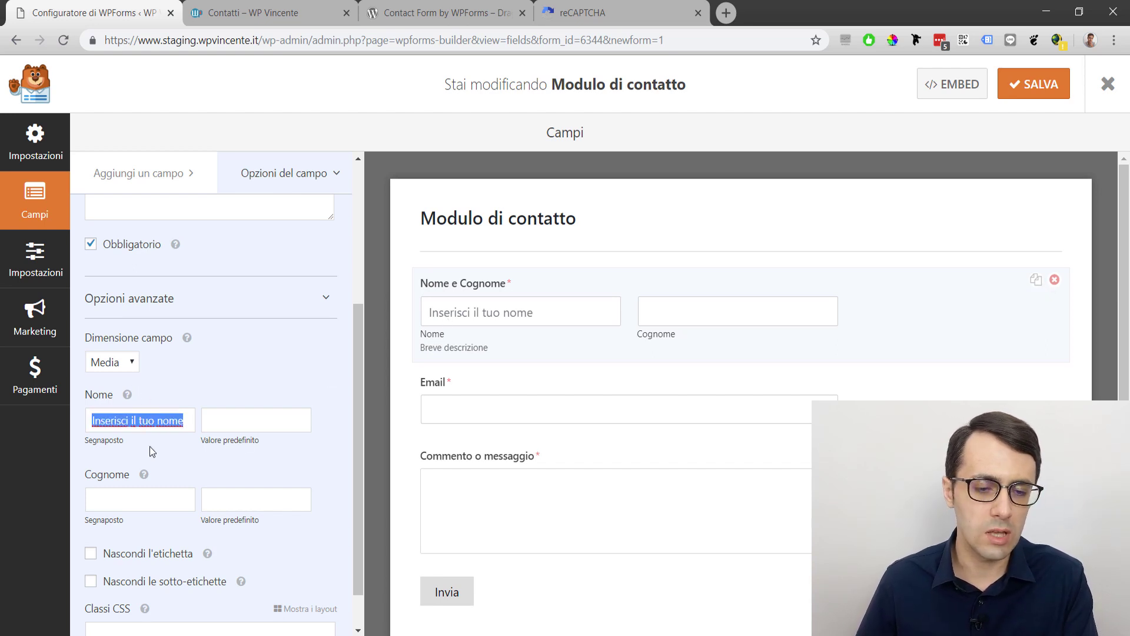
key(BackSpace)
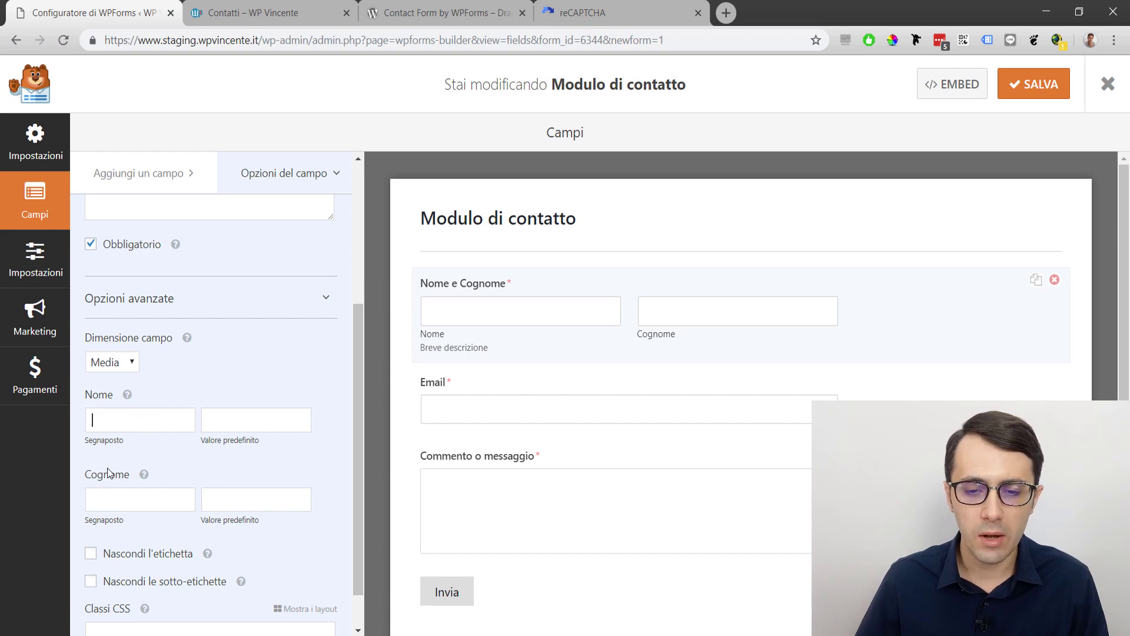
Step: Try hiding the name field's label and sub-labels, then turn both options back off
scroll(188, 485, down, 1)
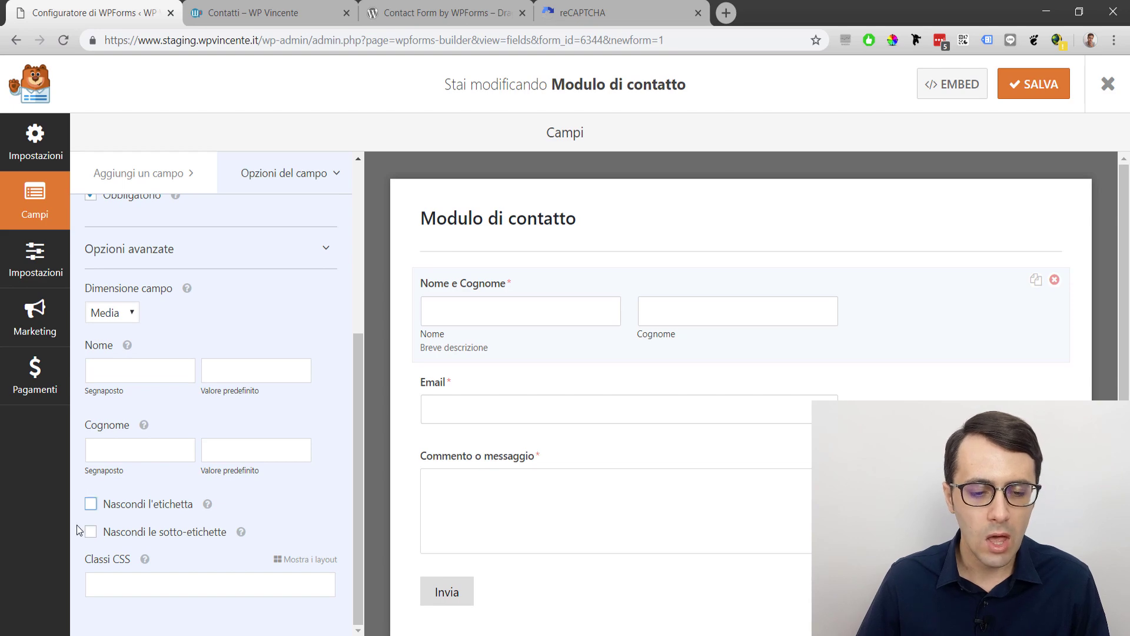
click(91, 504)
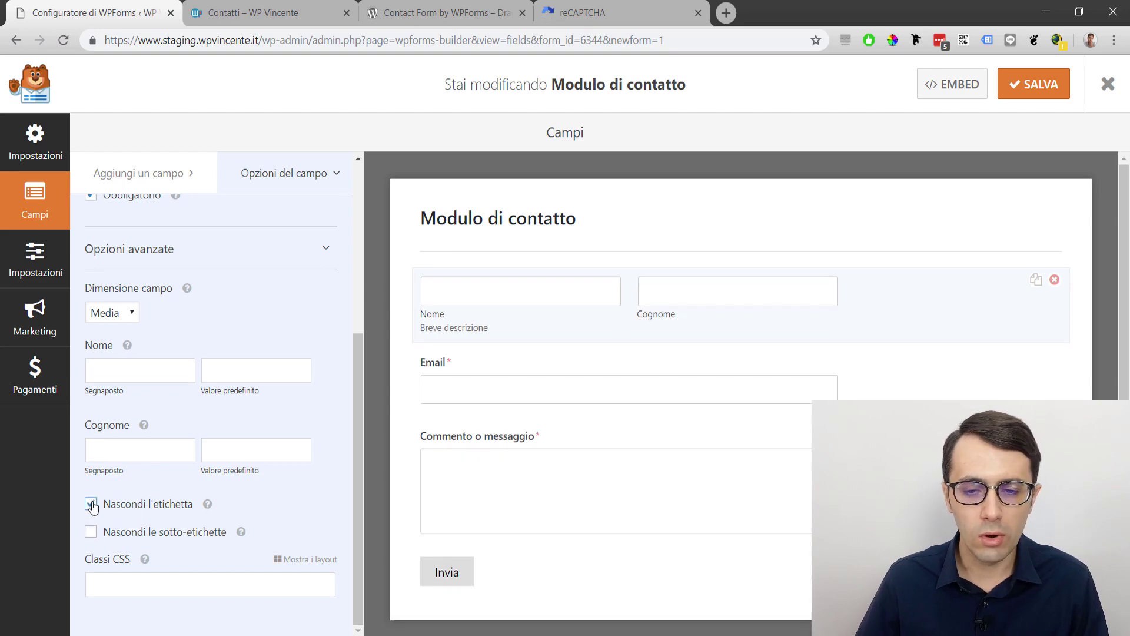
click(90, 533)
click(90, 533)
click(92, 505)
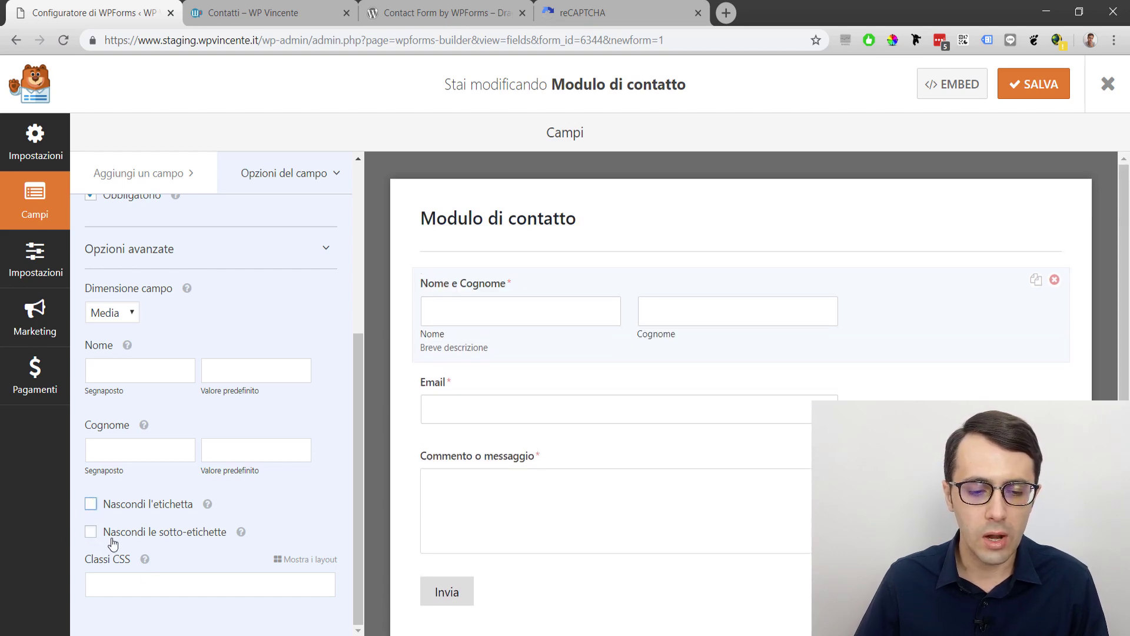
Step: Hide the name field's sub-labels and delete its description text
click(91, 531)
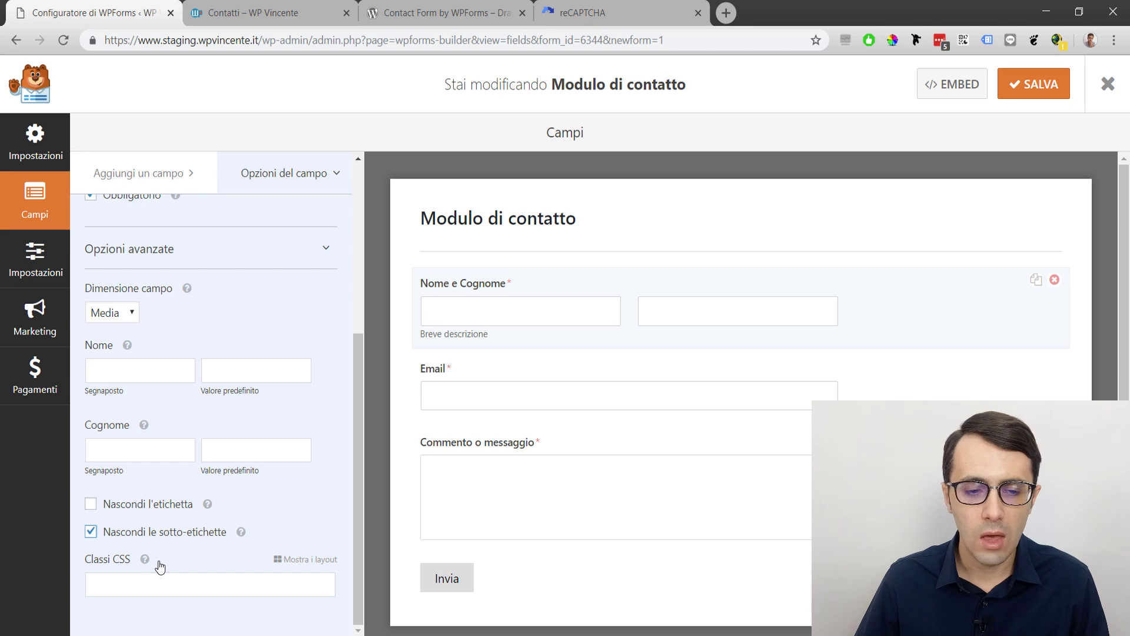
scroll(160, 566, up, 3)
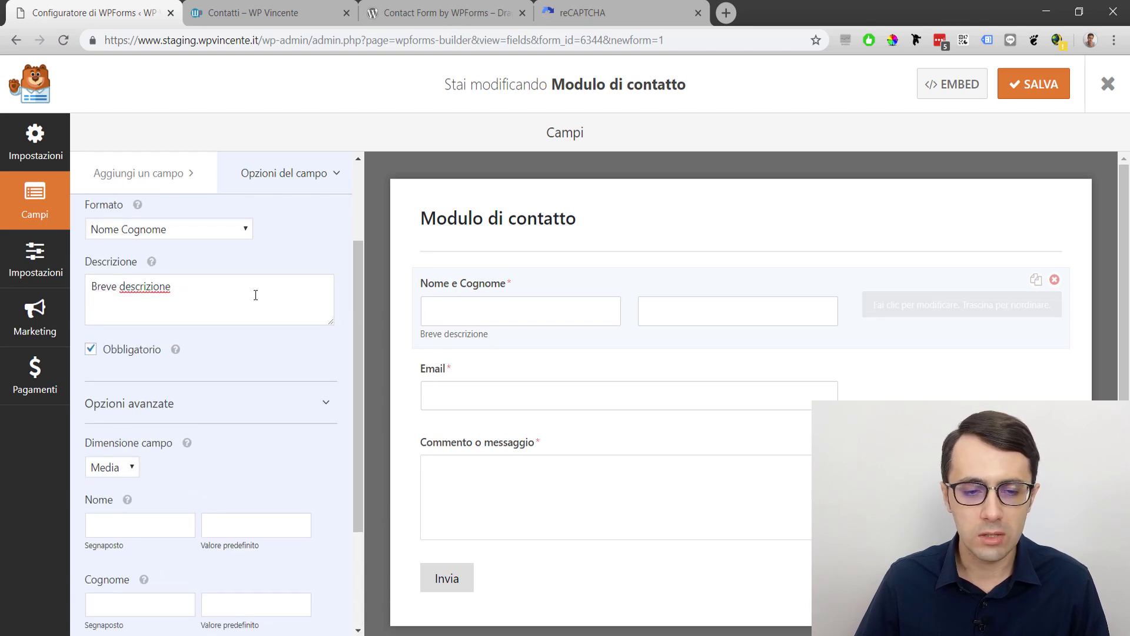
drag(255, 295, 75, 302)
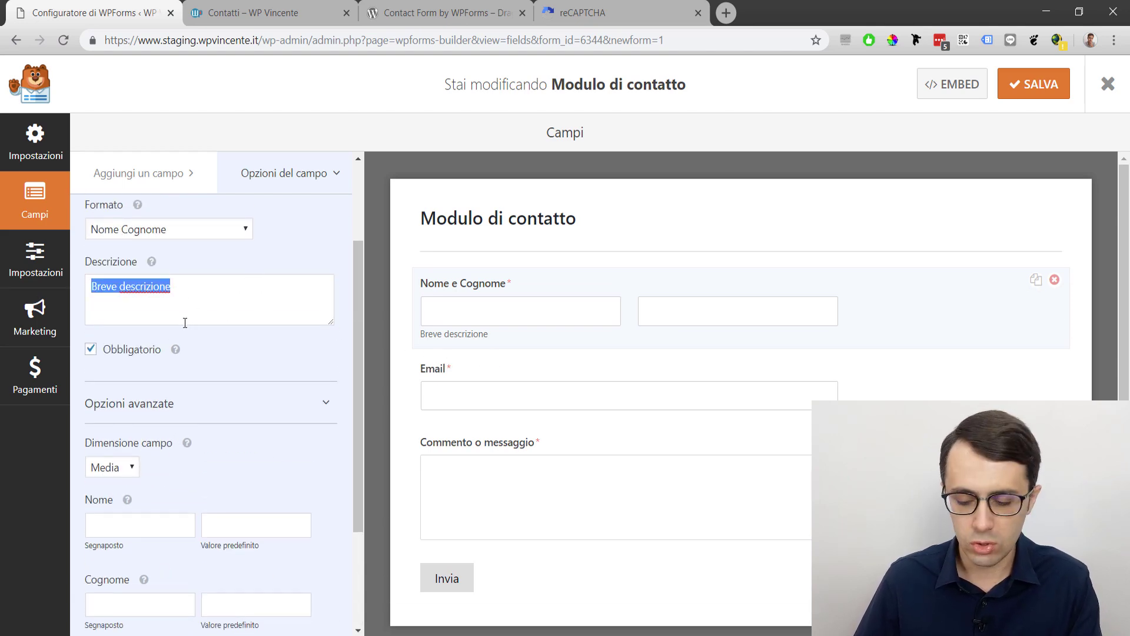
key(BackSpace)
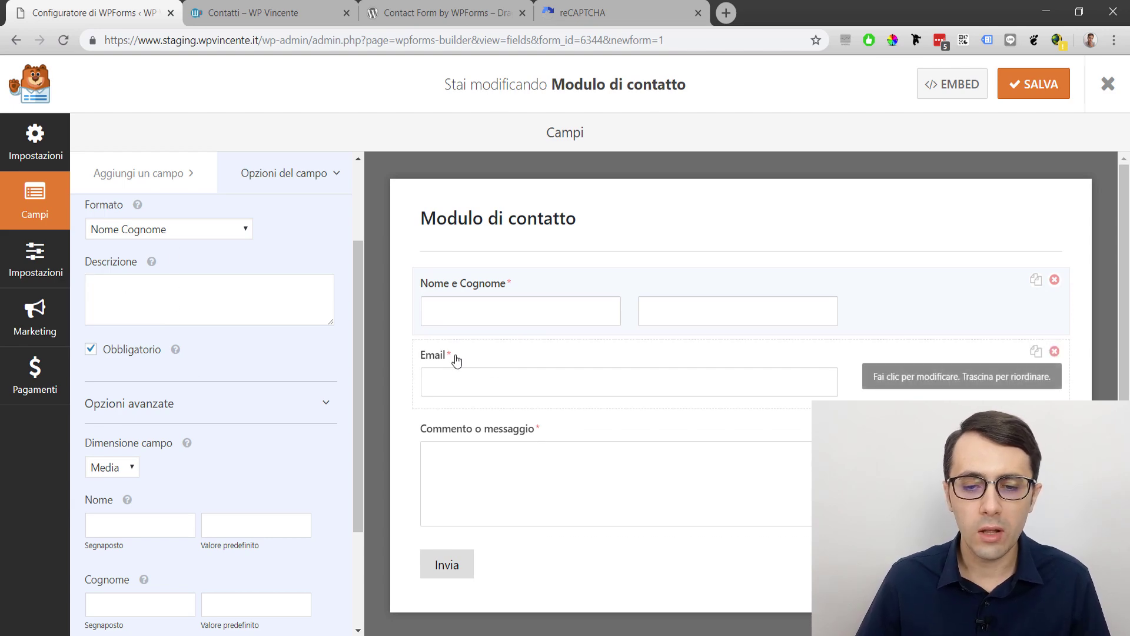
Step: Change the label of the "Commento o messaggio" field to "Messaggio"
click(480, 354)
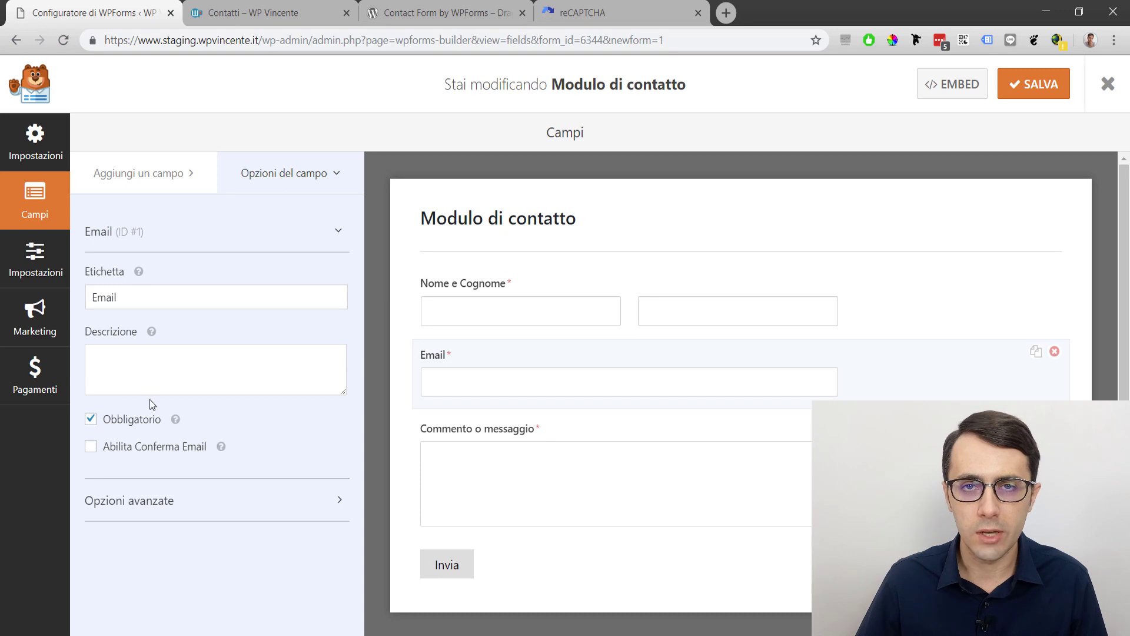
click(511, 462)
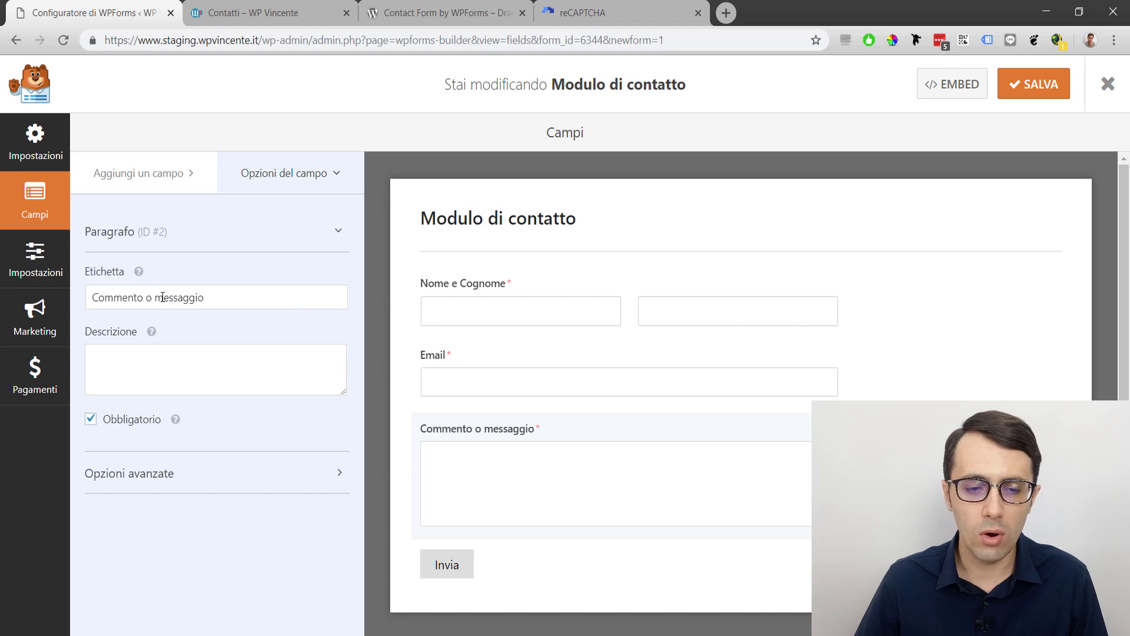
drag(162, 297, 56, 298)
text(M)
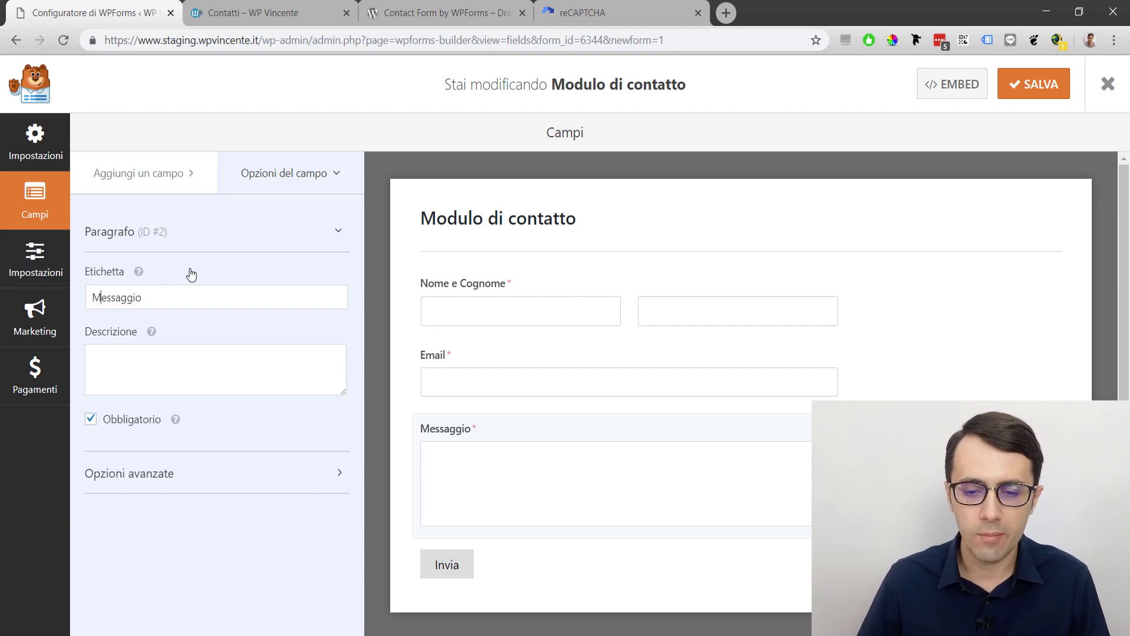
Step: Add a Caselle di Spunta field between Email and Messaggio and open its field options
click(147, 175)
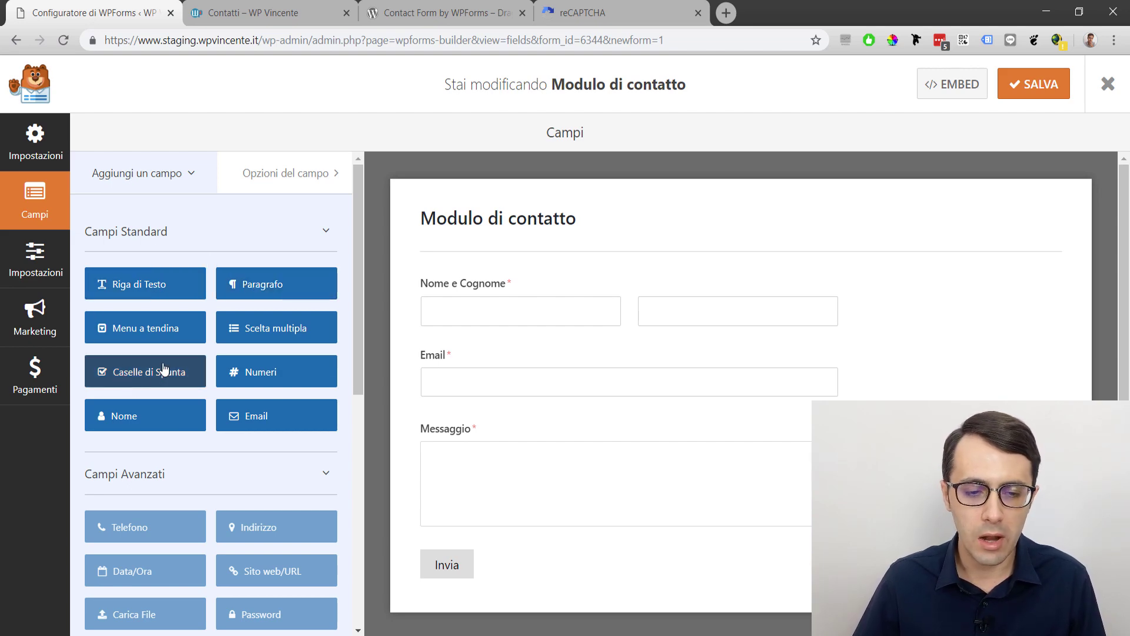
drag(126, 373, 515, 411)
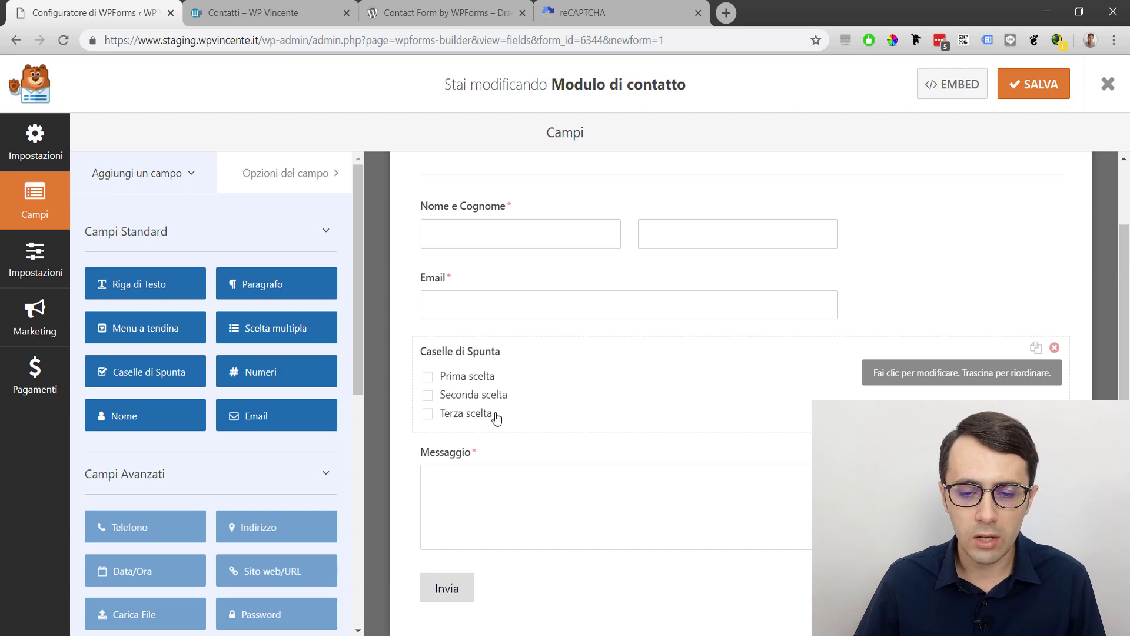
click(516, 386)
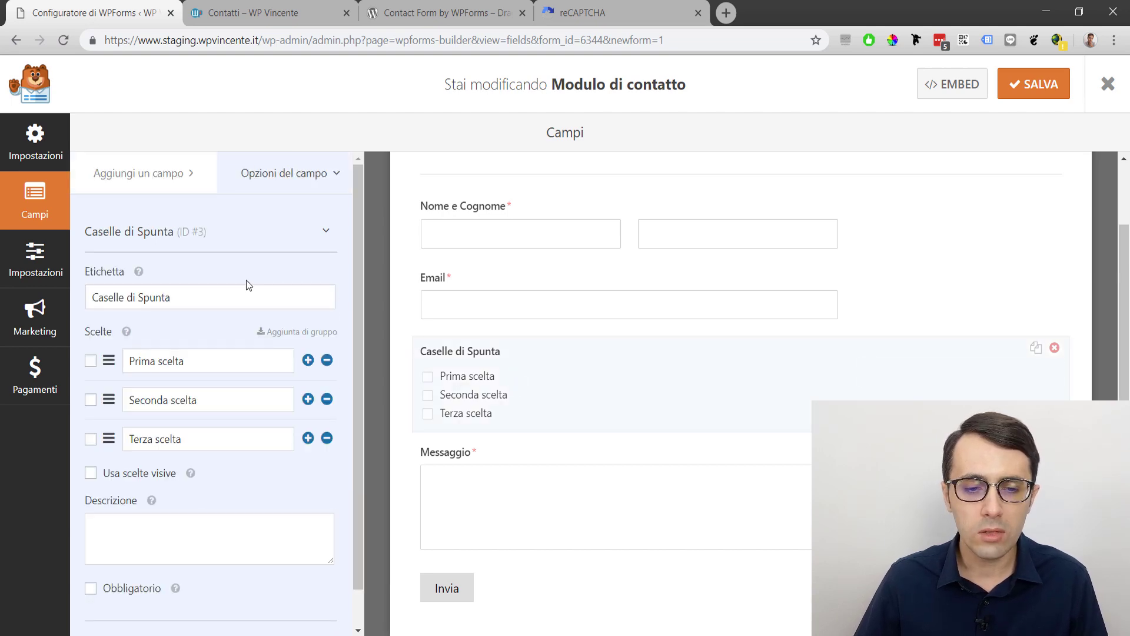
scroll(244, 279, down, 1)
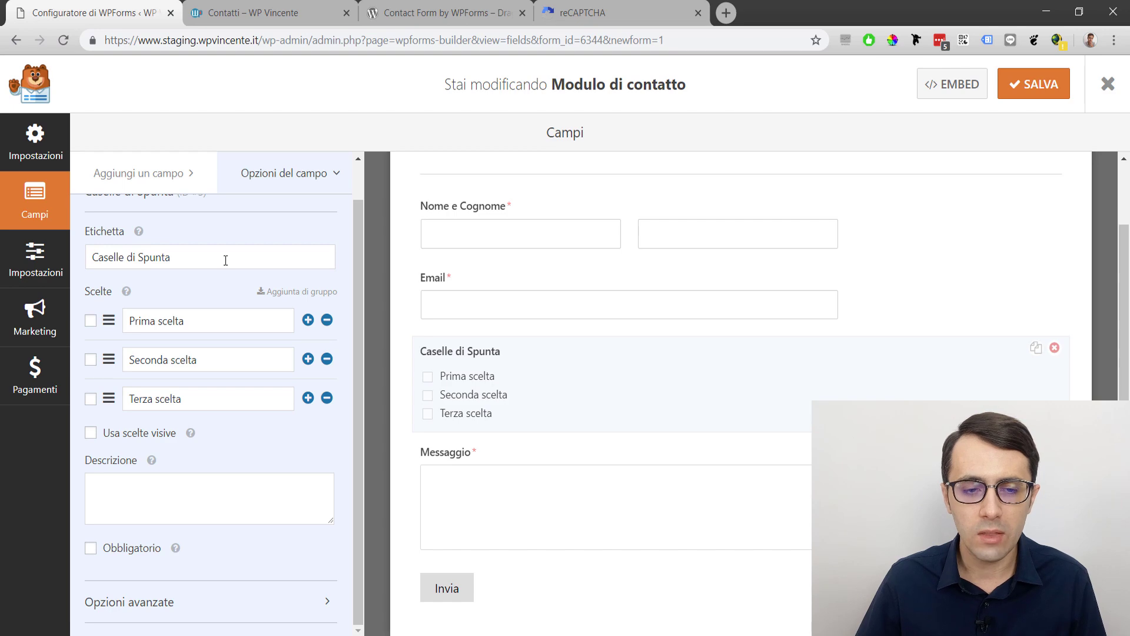
scroll(224, 260, up, 1)
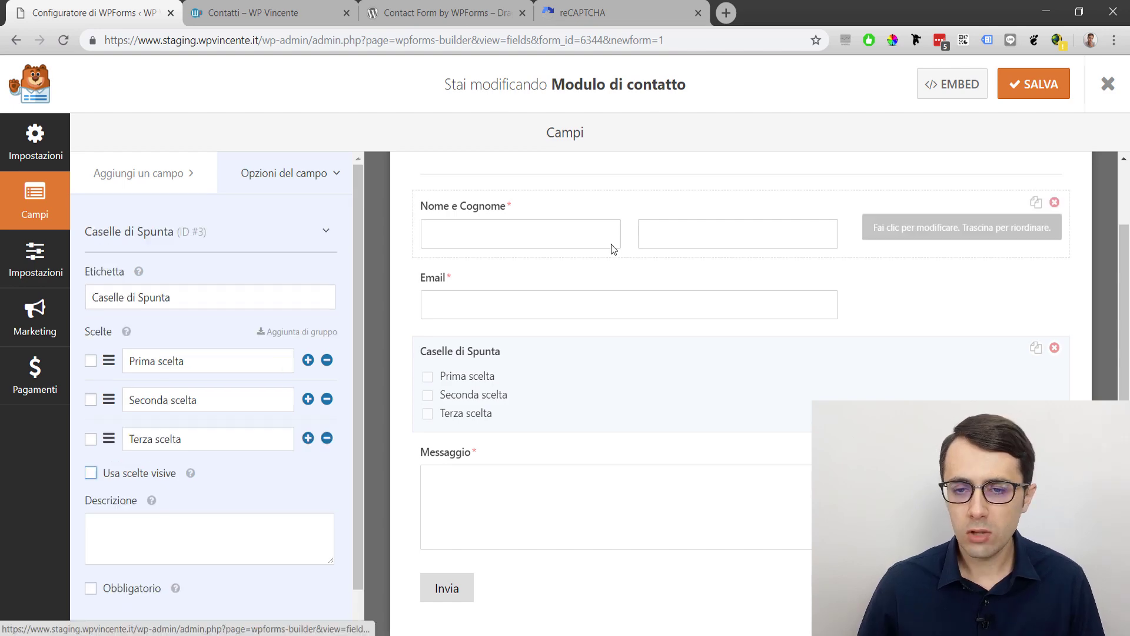
Step: Save the Modulo di contatto form and close the form builder
scroll(615, 242, up, 2)
scroll(621, 241, down, 2)
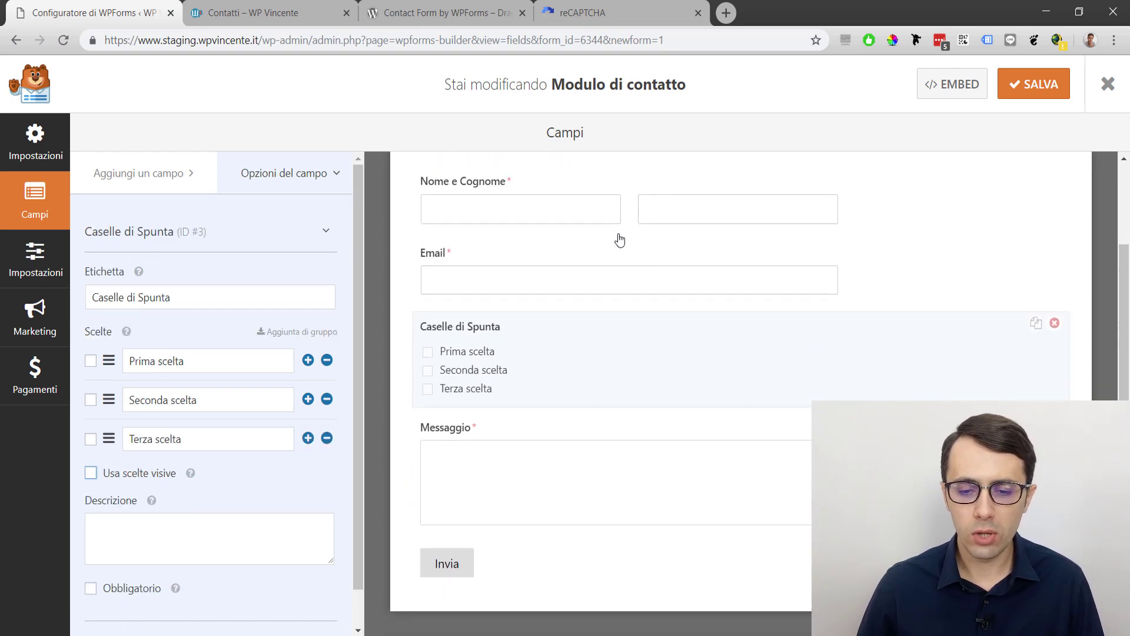
scroll(612, 238, up, 2)
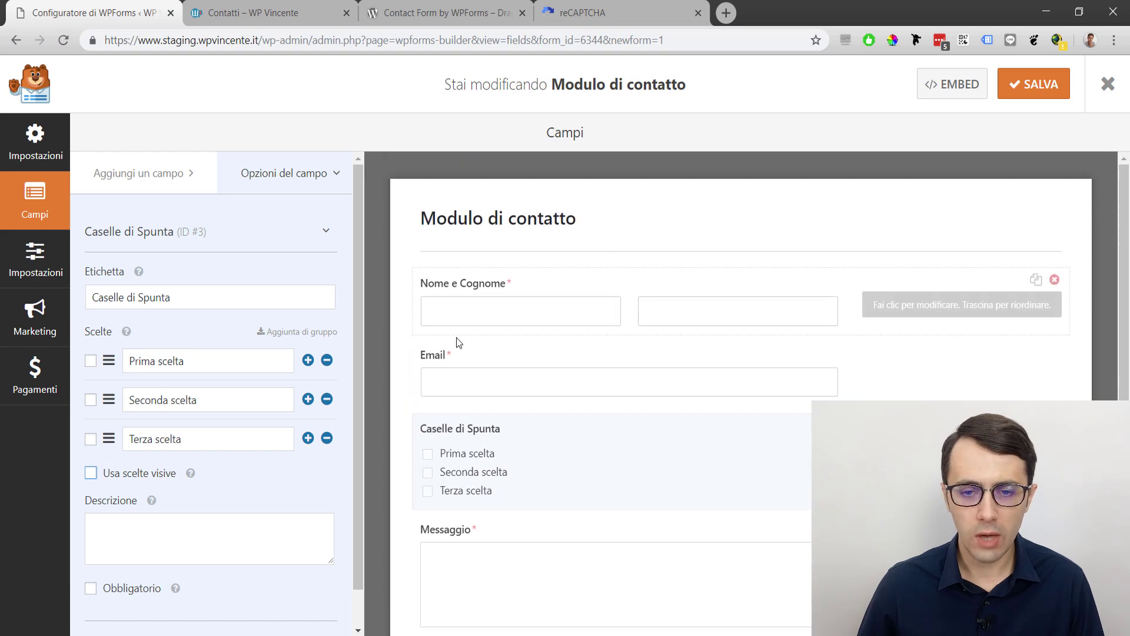
scroll(450, 430, down, 2)
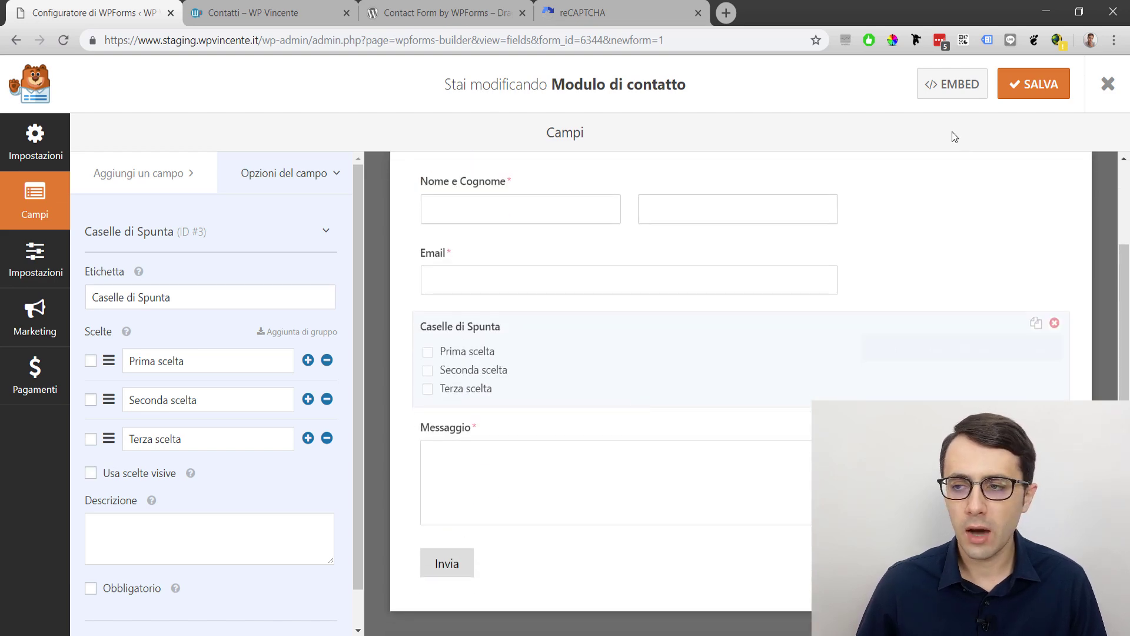
click(1010, 85)
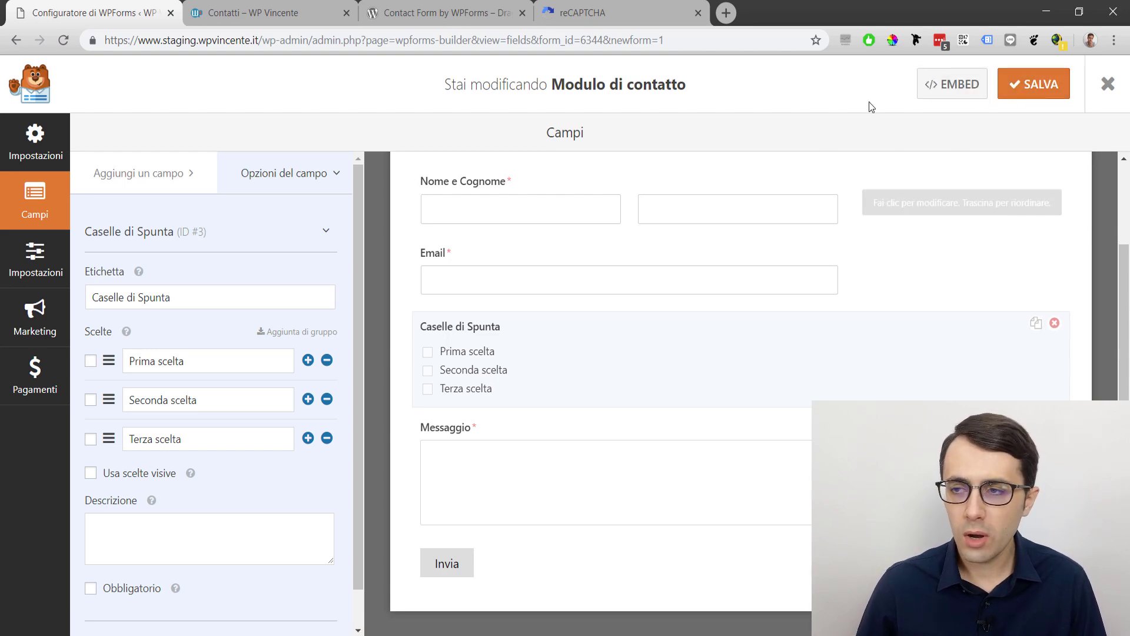
click(1109, 84)
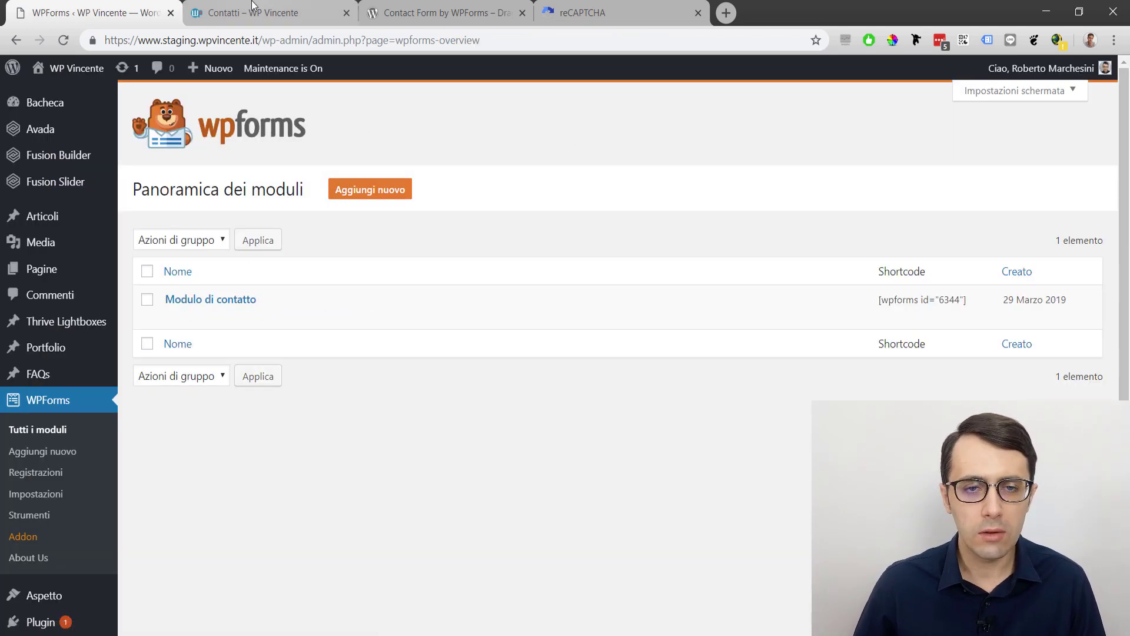
Step: Open the site's Contatti page for editing from the live page
click(242, 17)
scroll(331, 220, up, 2)
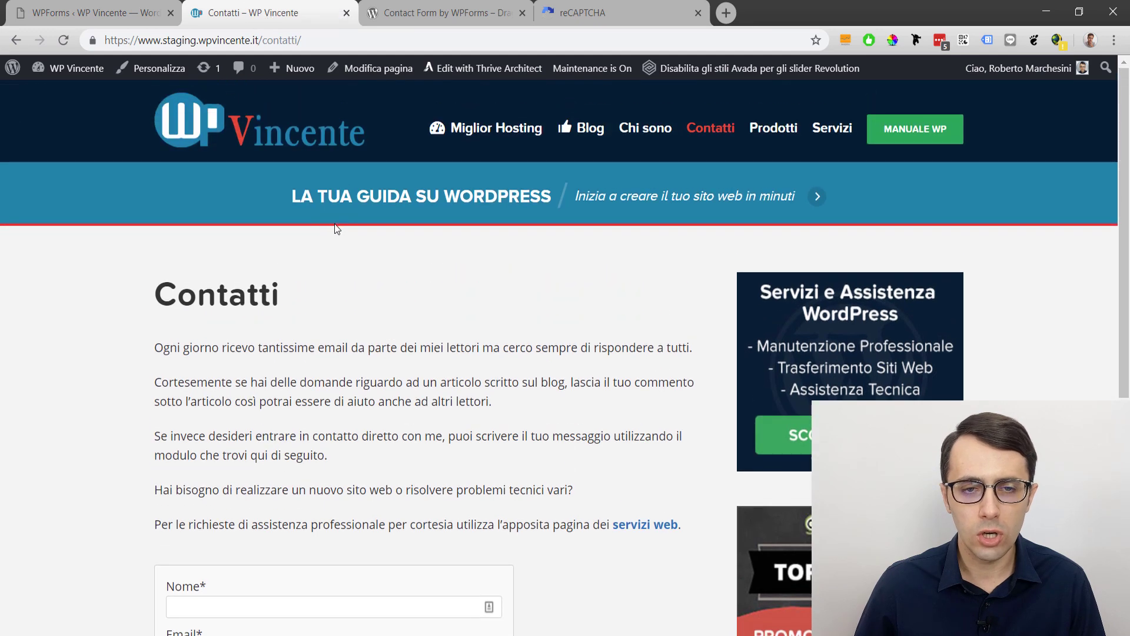
click(367, 69)
Step: Locate the Contatti page in the WordPress list of all pages
click(94, 13)
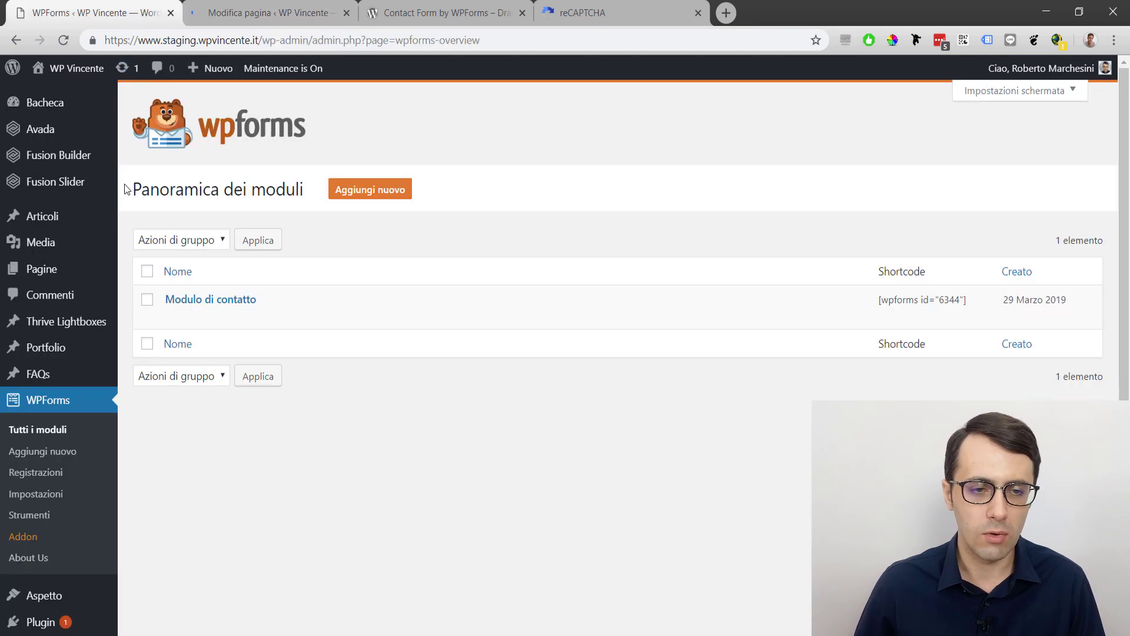
click(39, 269)
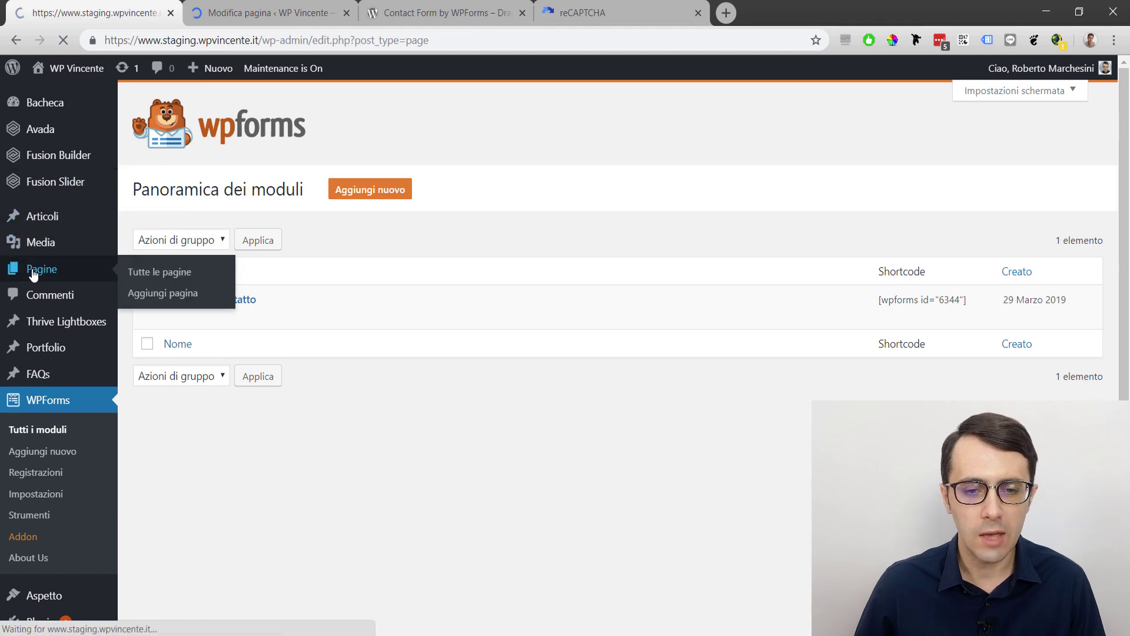
scroll(278, 259, down, 1)
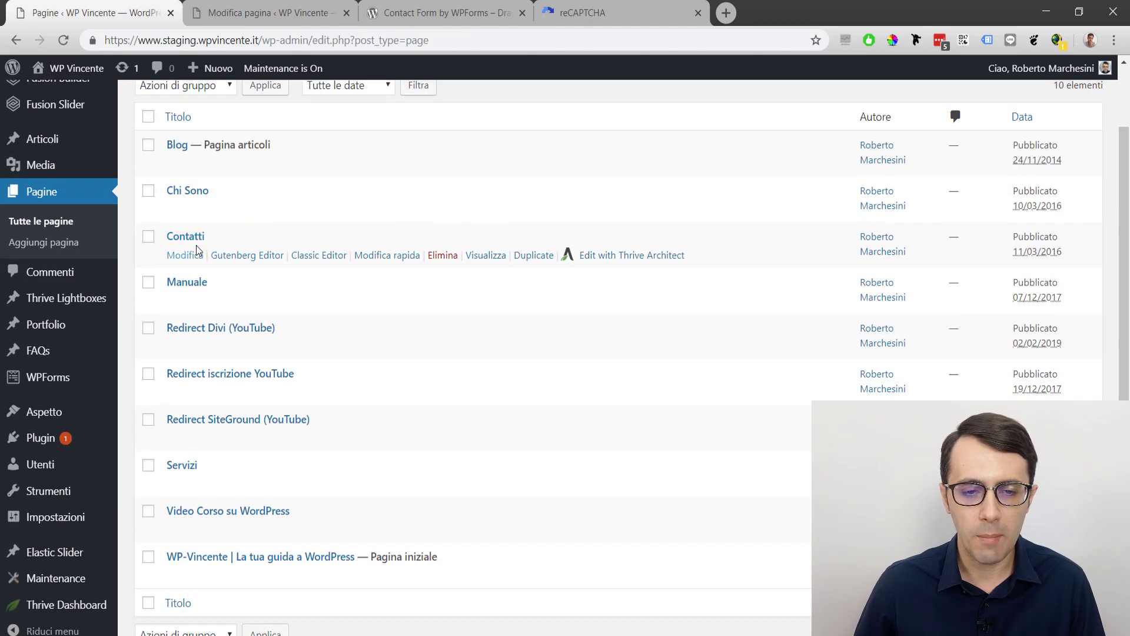
Step: In the Contatti page editor, open the text block holding the contact-form-7 shortcode and delete that shortcode
click(261, 12)
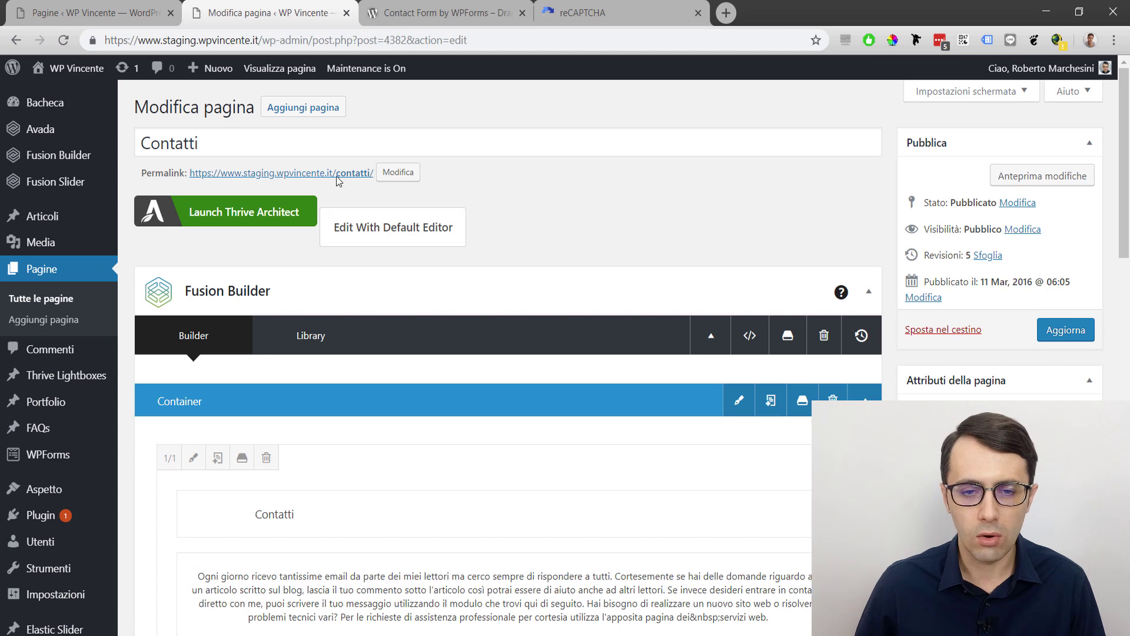
scroll(386, 295, down, 6)
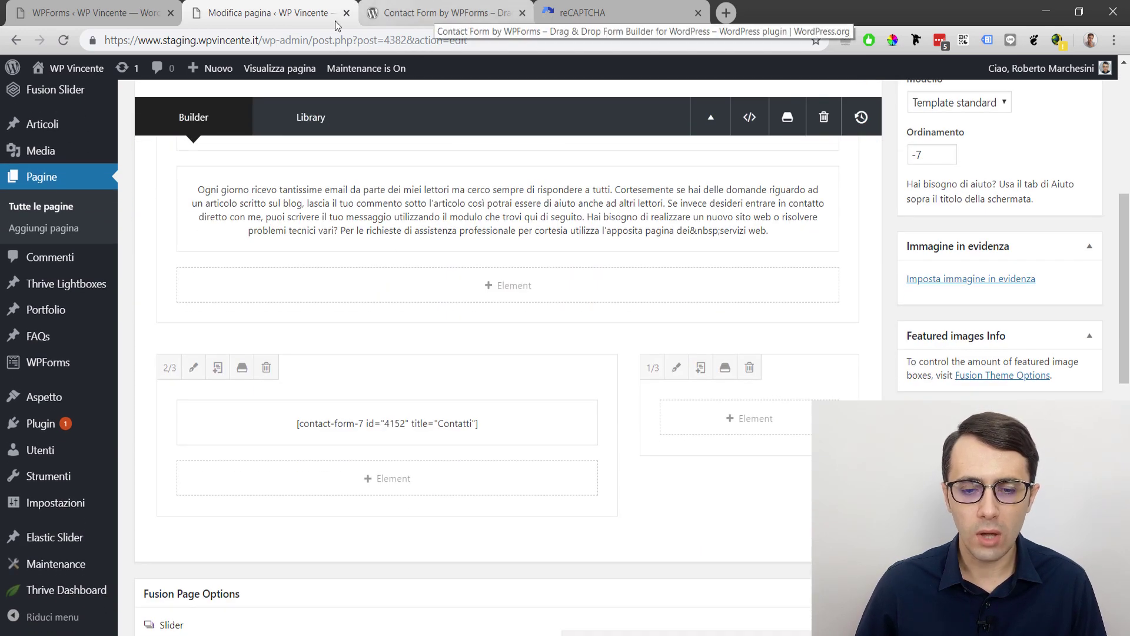
mouse_move(492, 249)
mouse_move(371, 441)
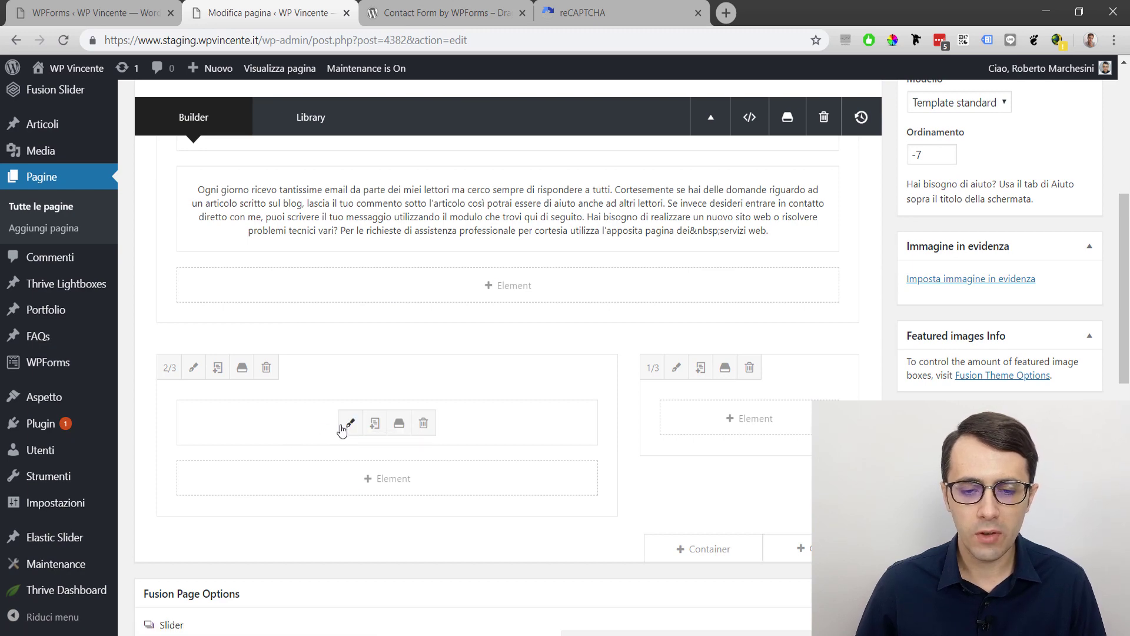
click(349, 427)
scroll(393, 377, down, 3)
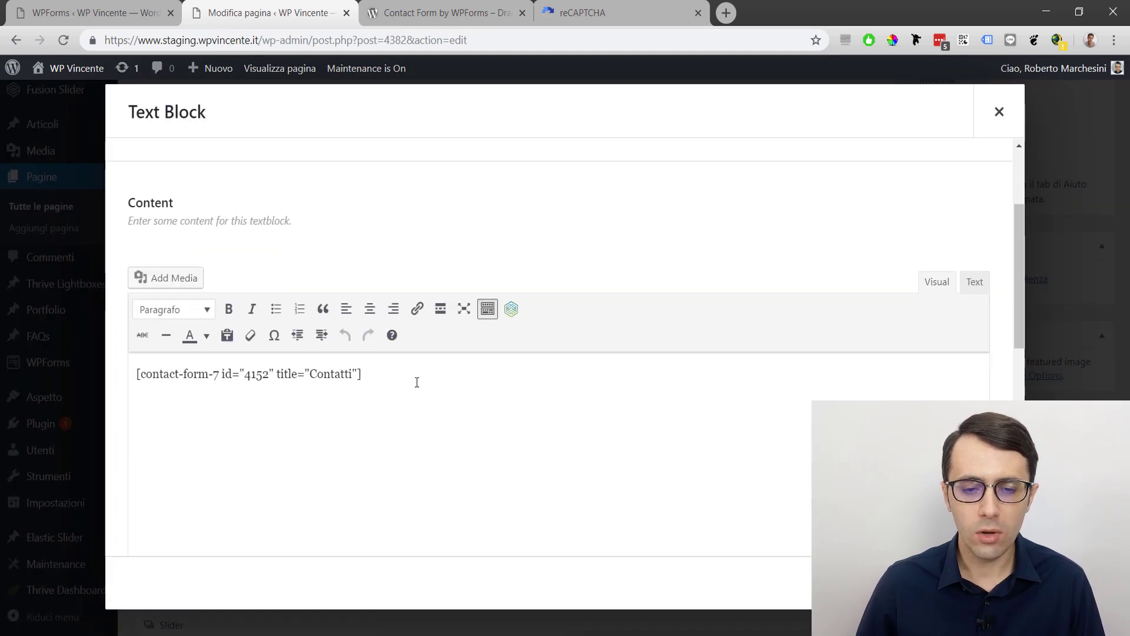
drag(361, 374, 134, 346)
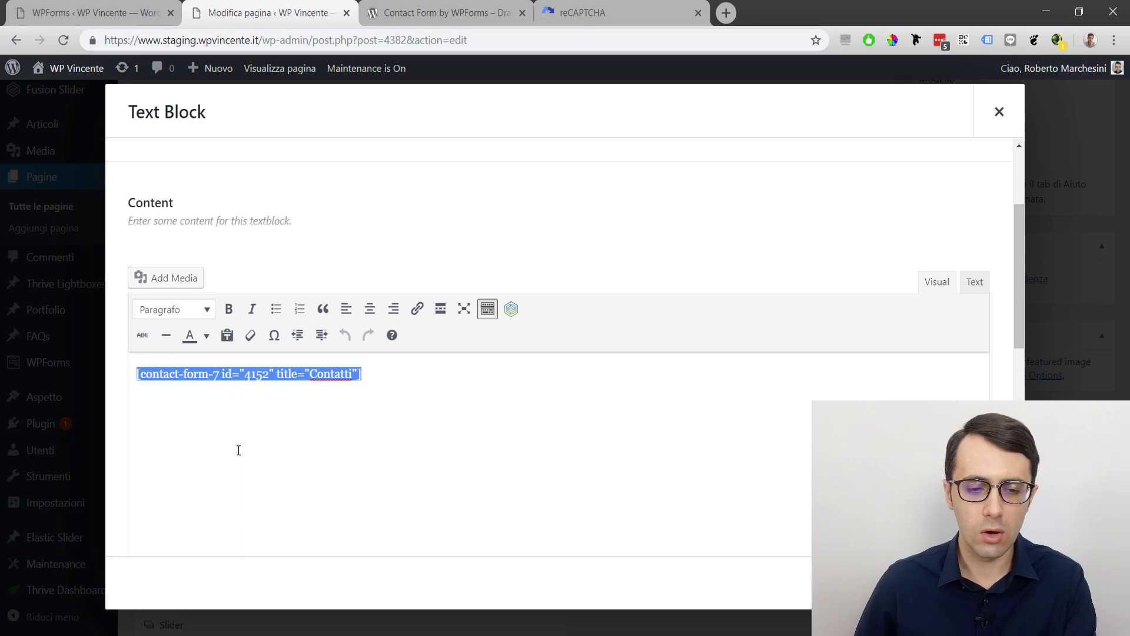
key(BackSpace)
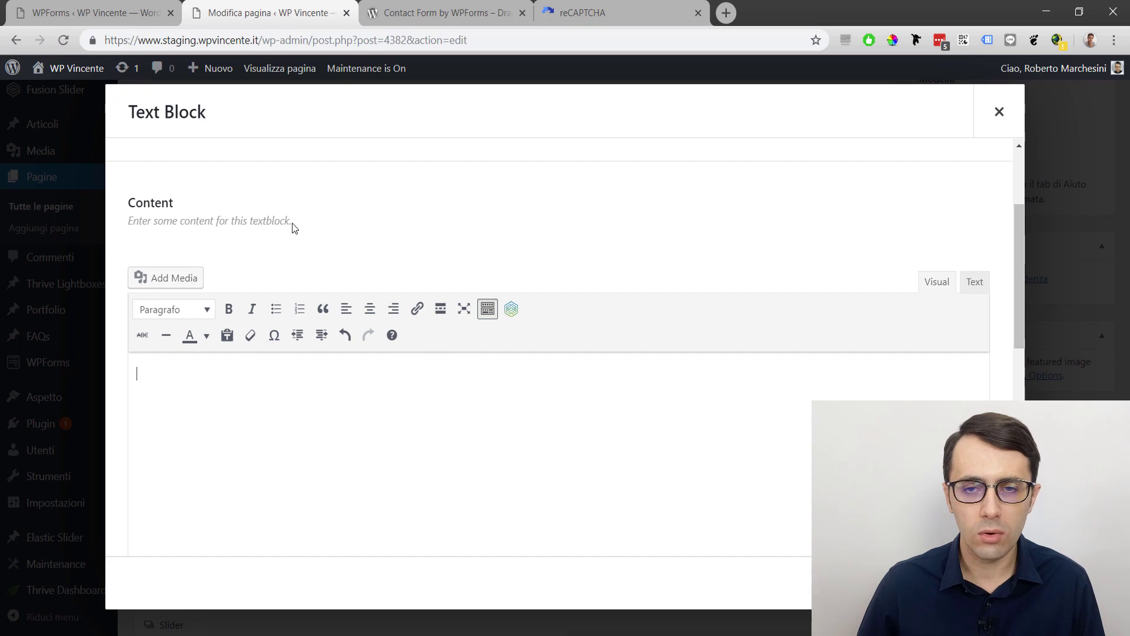
Step: Copy the Modulo di contatto form's shortcode from the WPForms overview
click(98, 8)
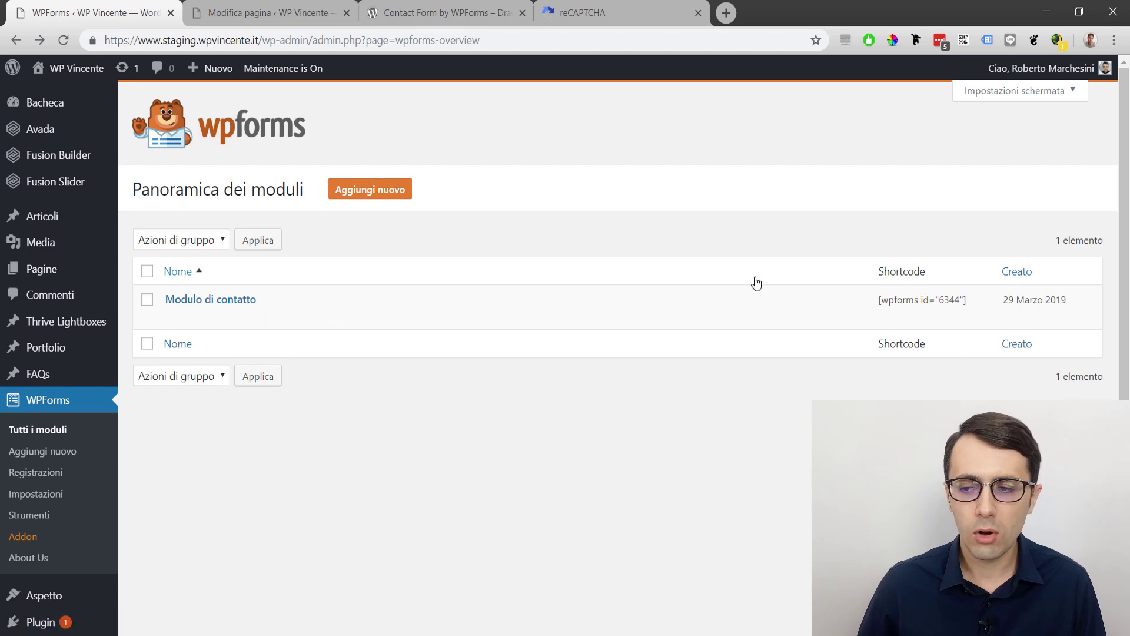
drag(967, 300, 880, 299)
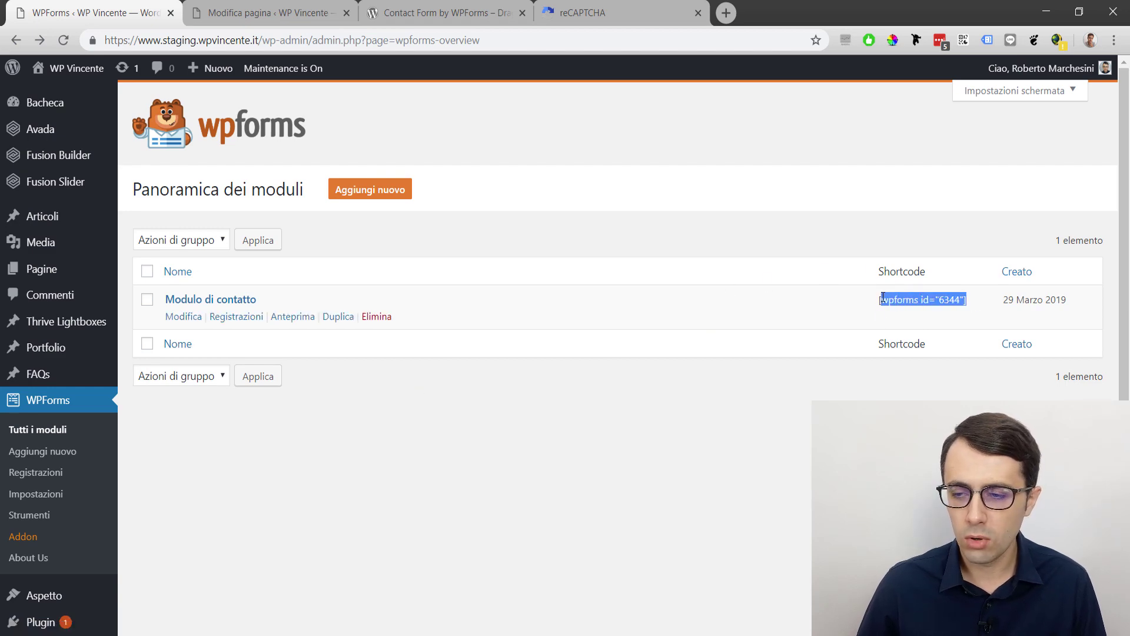
right_click(888, 298)
click(903, 308)
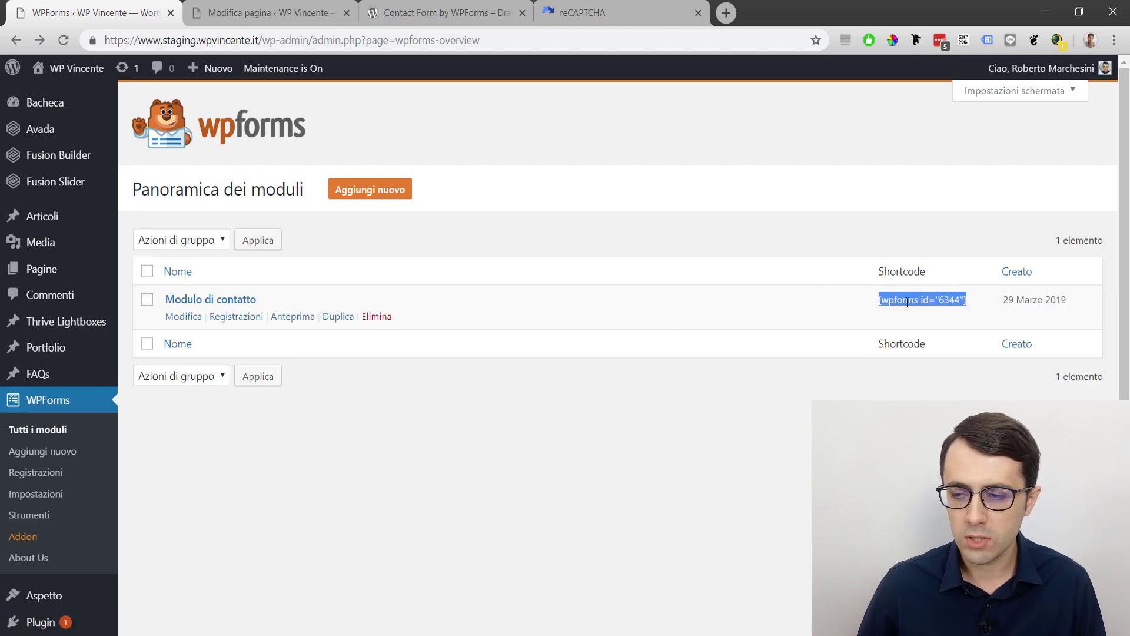
Step: Paste [wpforms id="6344"] as plain text into the emptied text block on the Contatti page, and save the block and the page
click(268, 13)
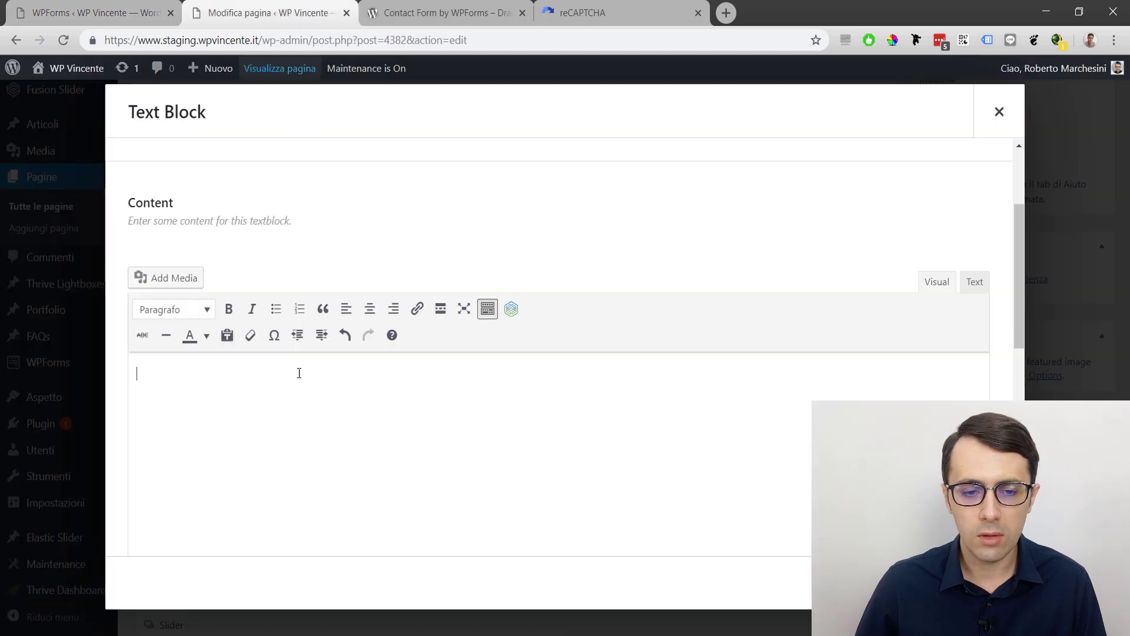
right_click(223, 371)
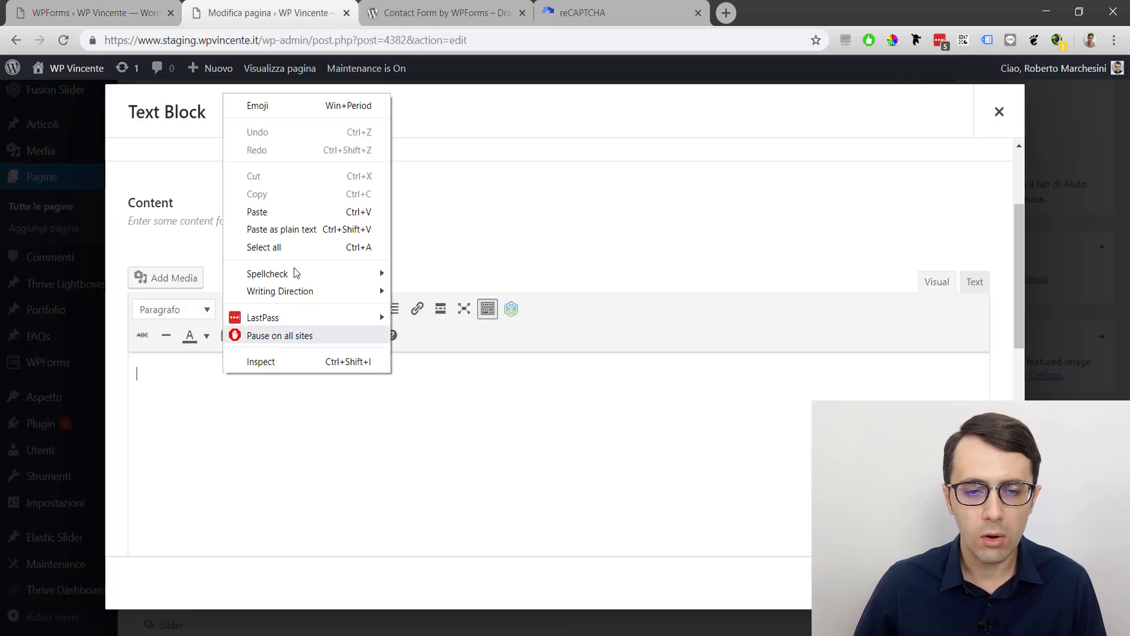
click(281, 228)
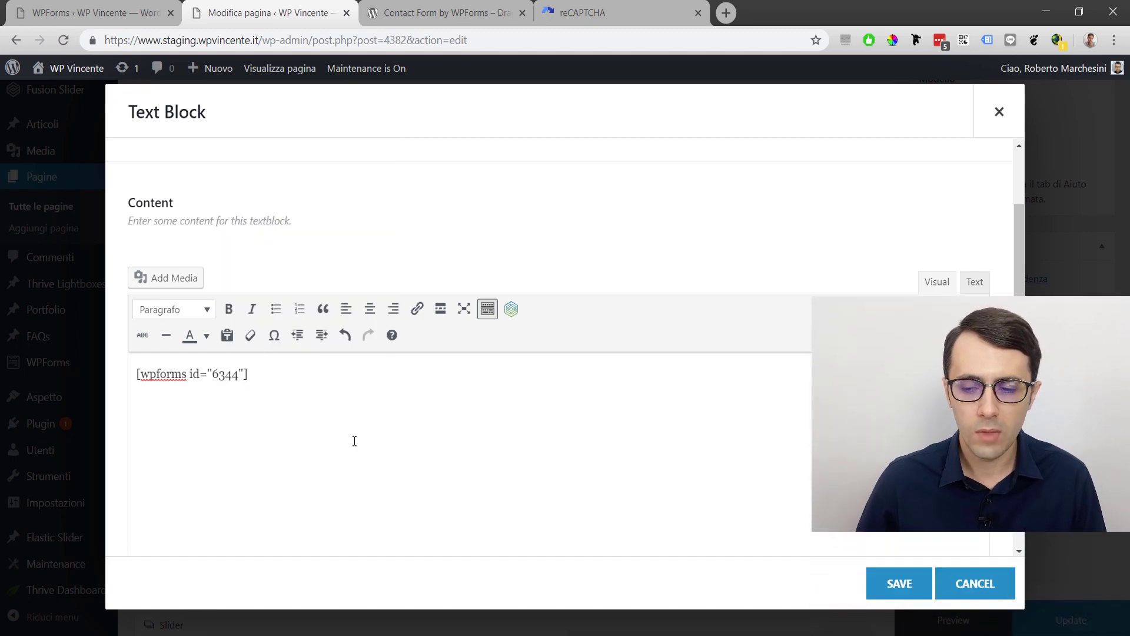
click(889, 585)
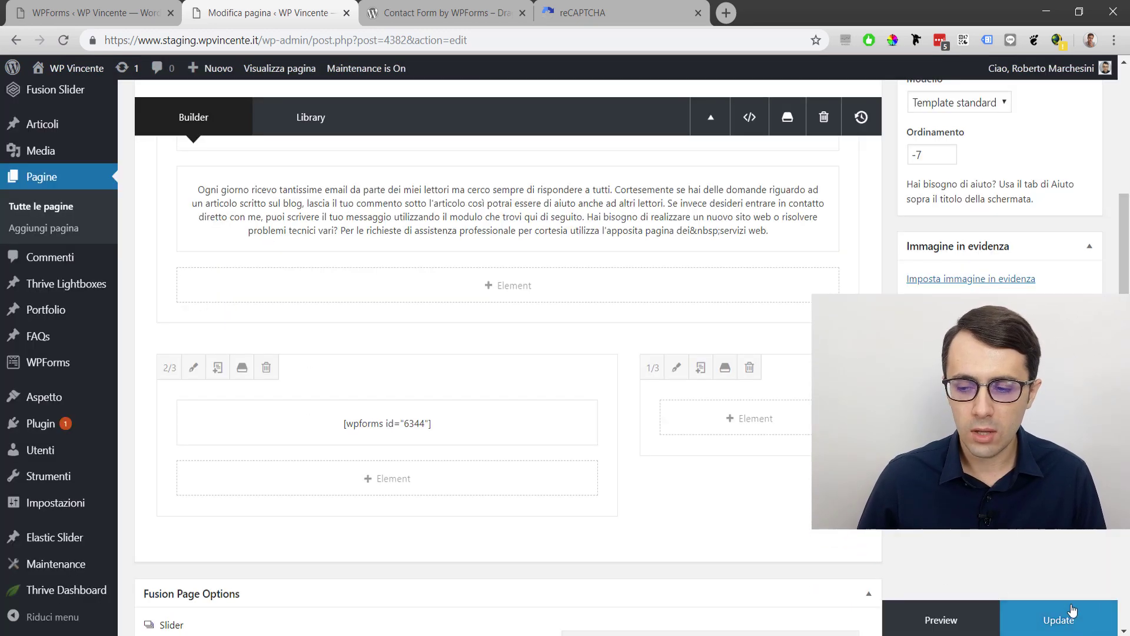
click(1057, 622)
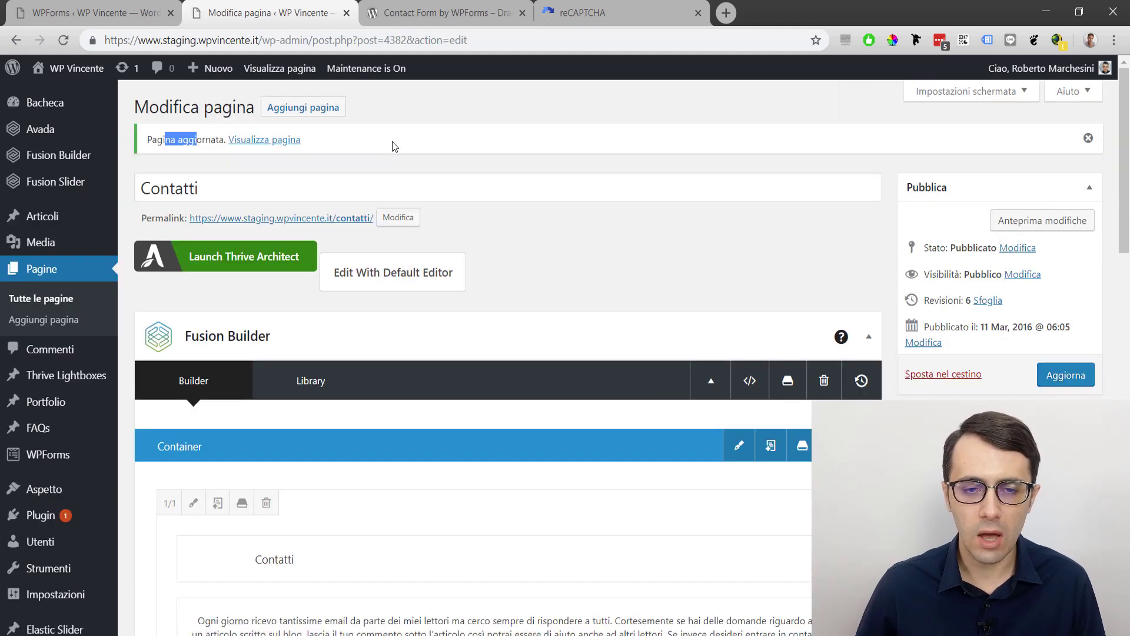
Step: Open the updated Contatti page in a new browser tab and examine the embedded form's fields
right_click(253, 140)
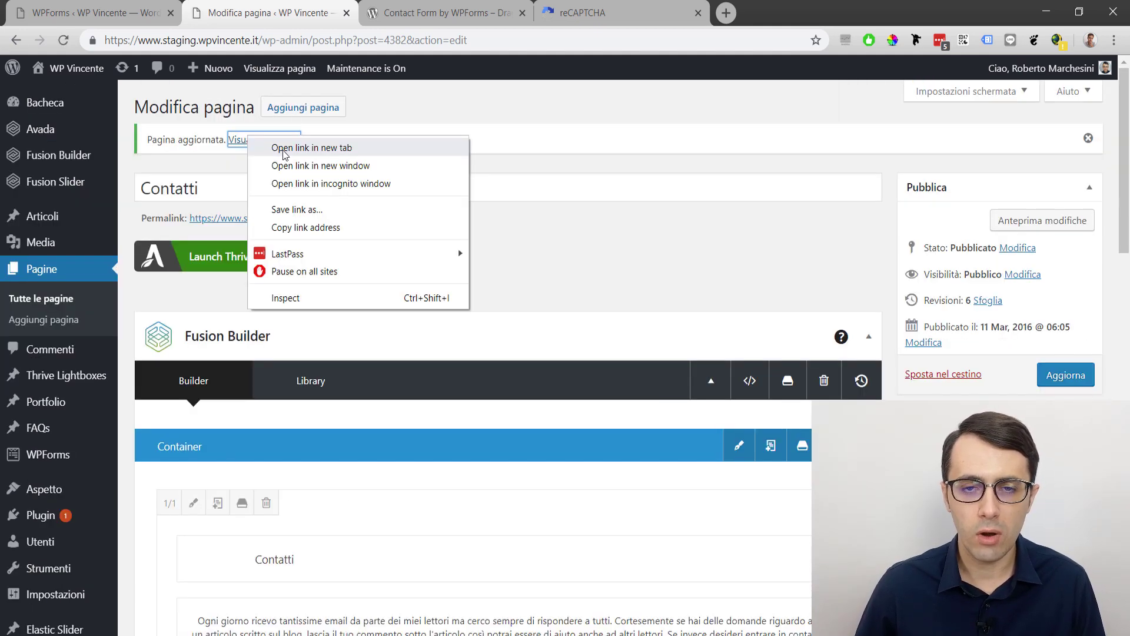
click(282, 149)
click(388, 12)
scroll(370, 99, down, 5)
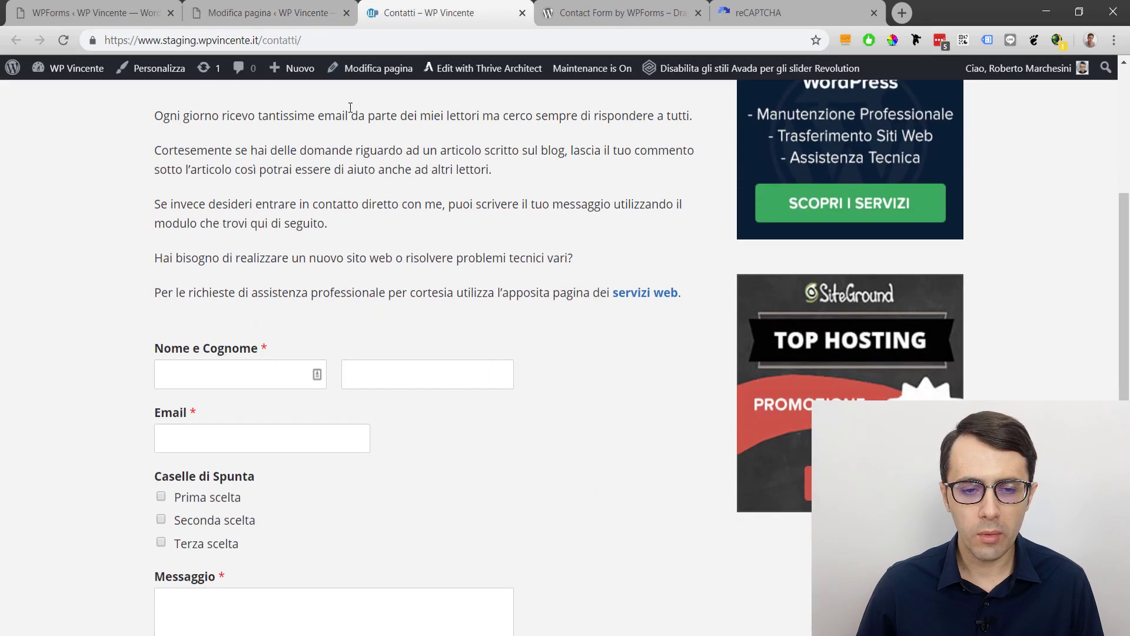
scroll(350, 108, up, 3)
scroll(359, 147, down, 5)
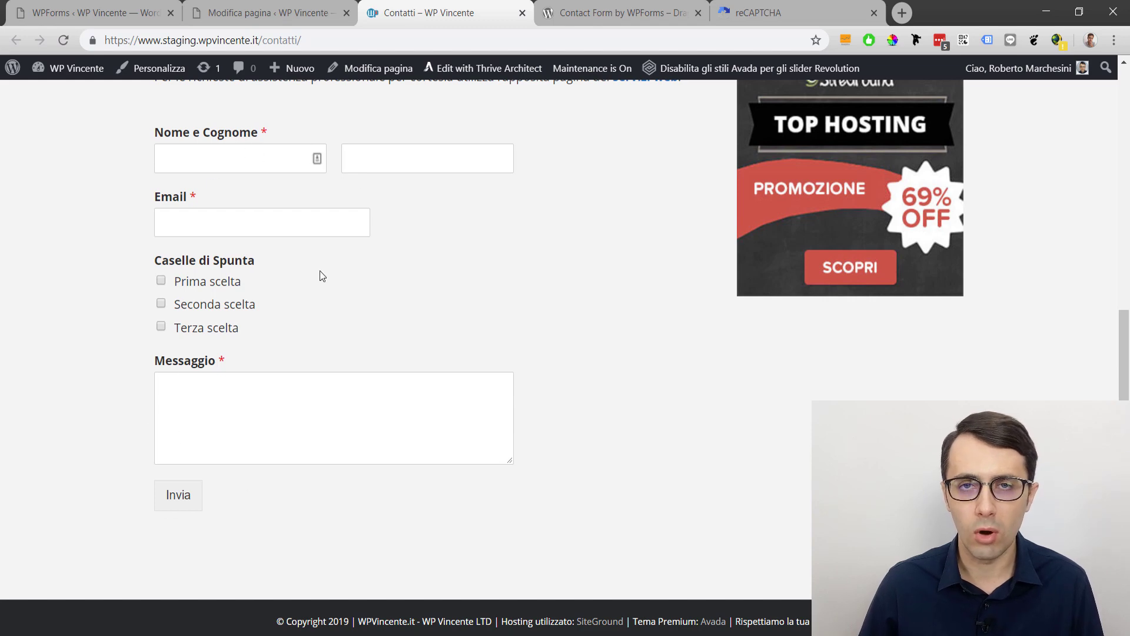
Step: Open the Modulo di contatto form for editing from the WPForms overview and examine the advanced fields on offer in the builder
click(81, 8)
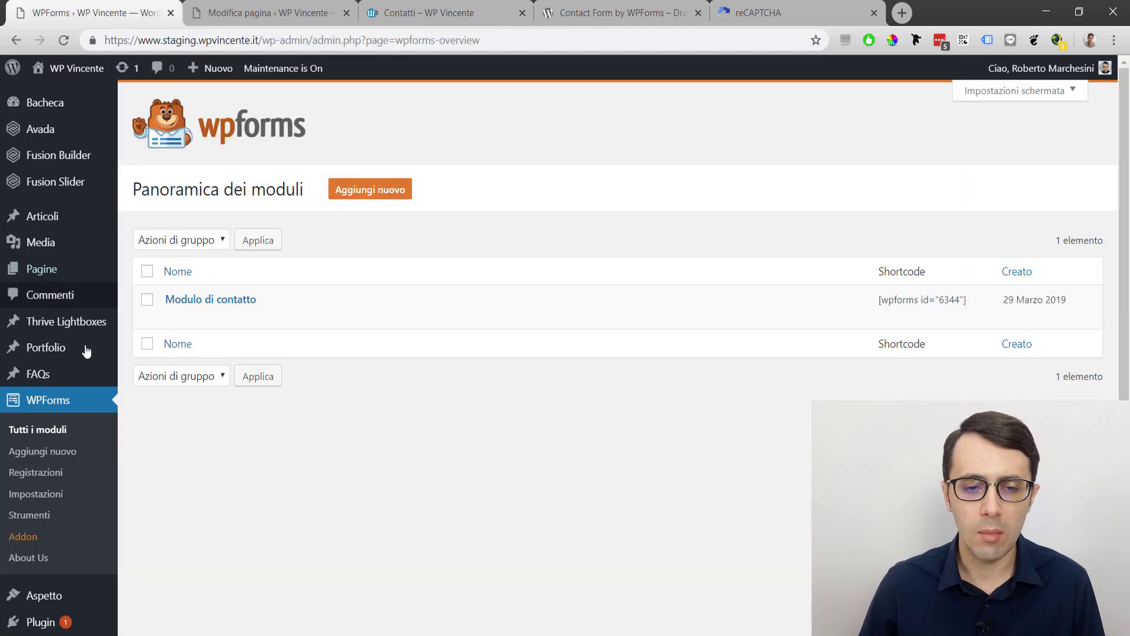
click(179, 316)
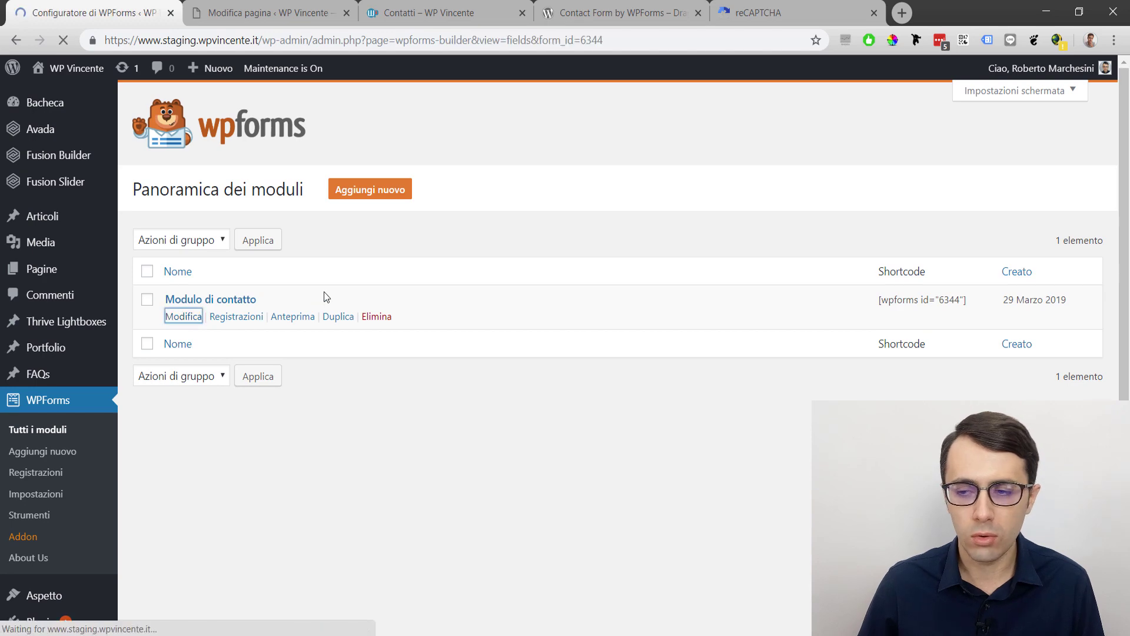
scroll(245, 250, down, 4)
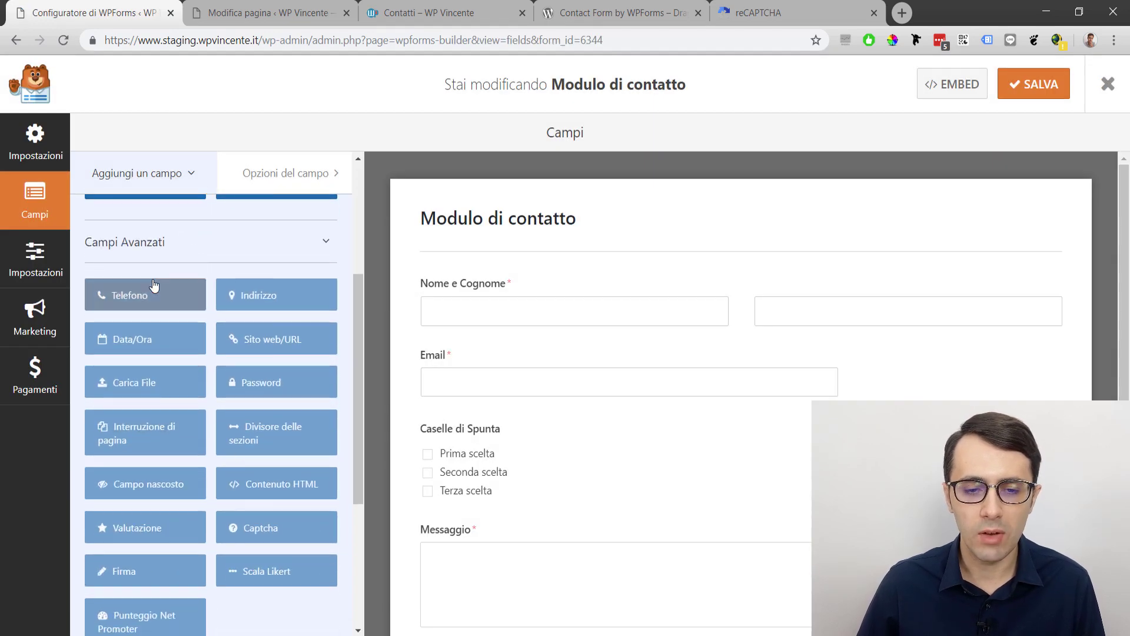
scroll(286, 258, down, 2)
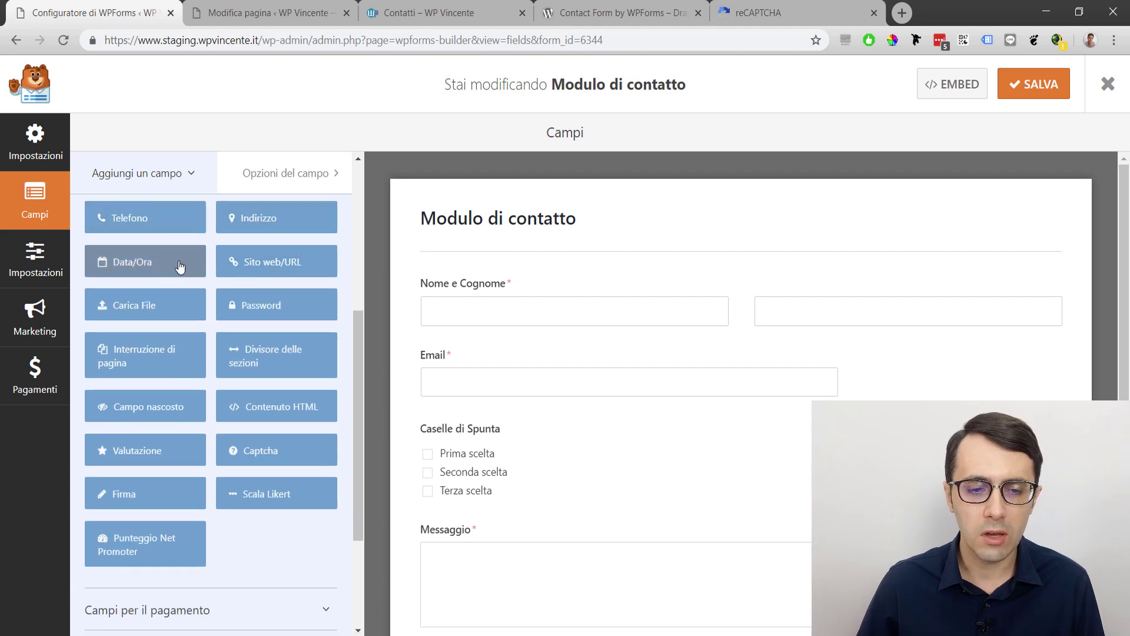
scroll(200, 217, up, 4)
scroll(207, 384, down, 2)
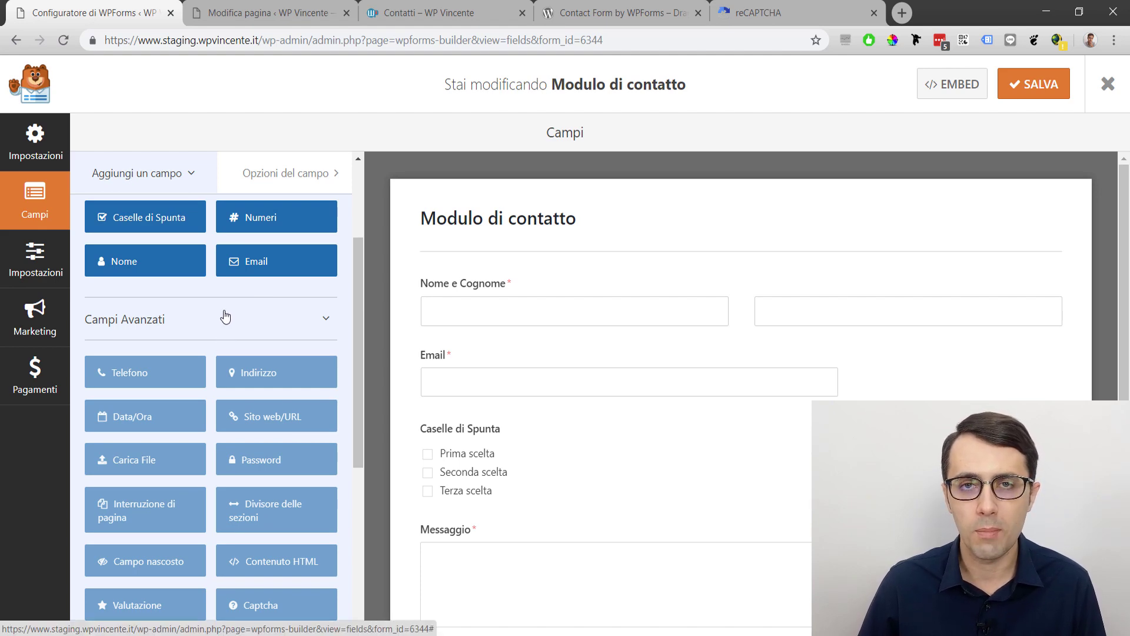
scroll(195, 304, down, 1)
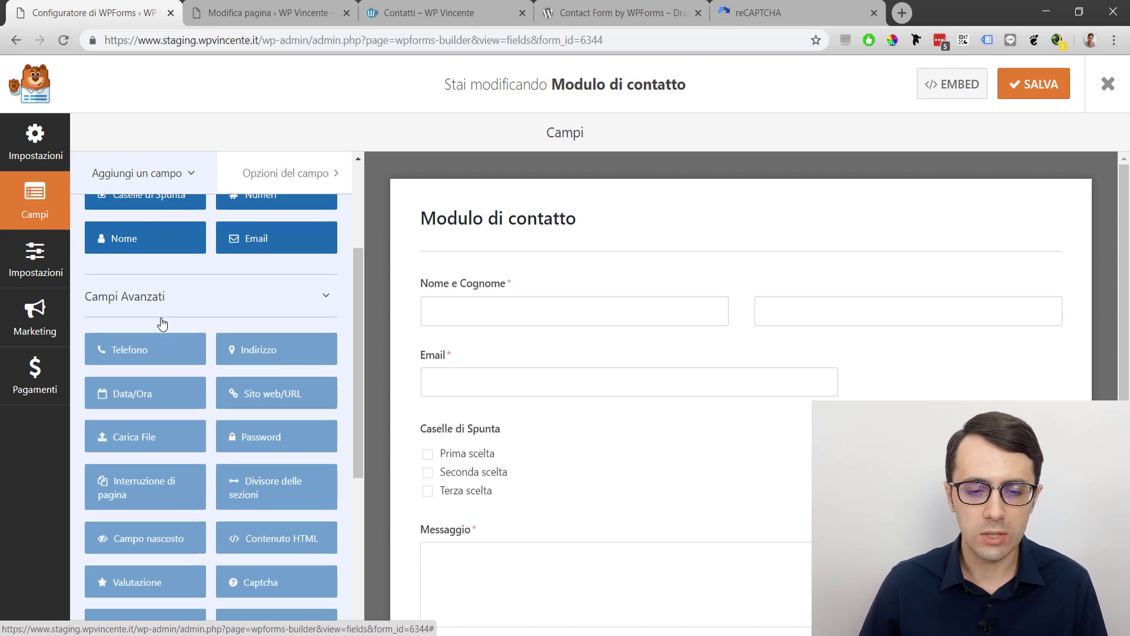
Step: Check whether the advanced Carica File field can be added, dismiss the dialog, and review the standard and advanced field lists
click(151, 435)
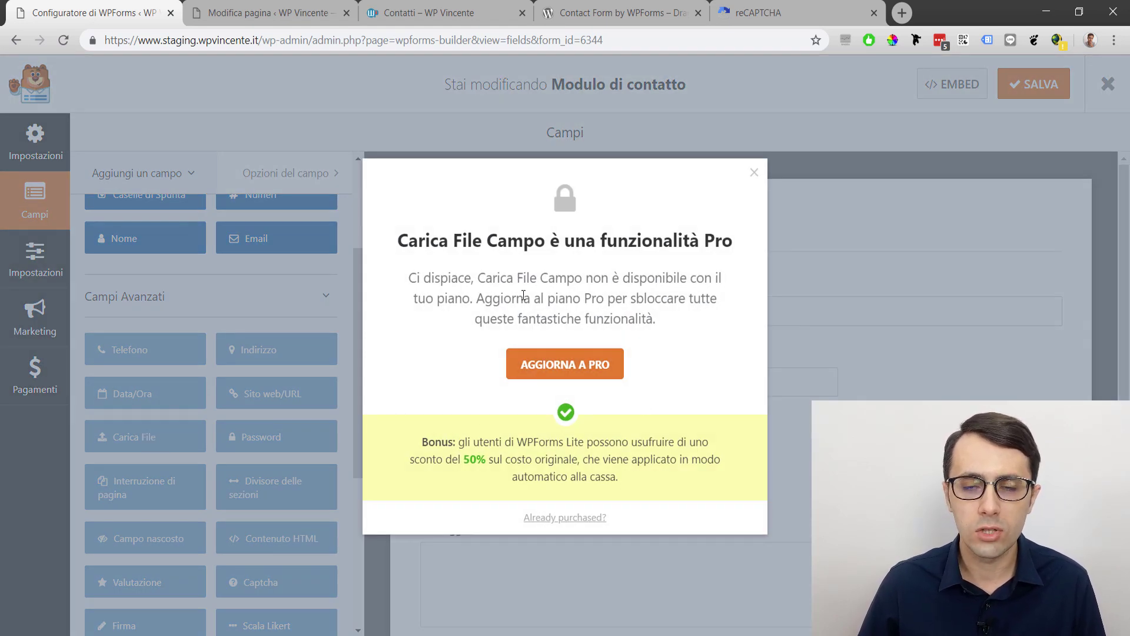
click(297, 291)
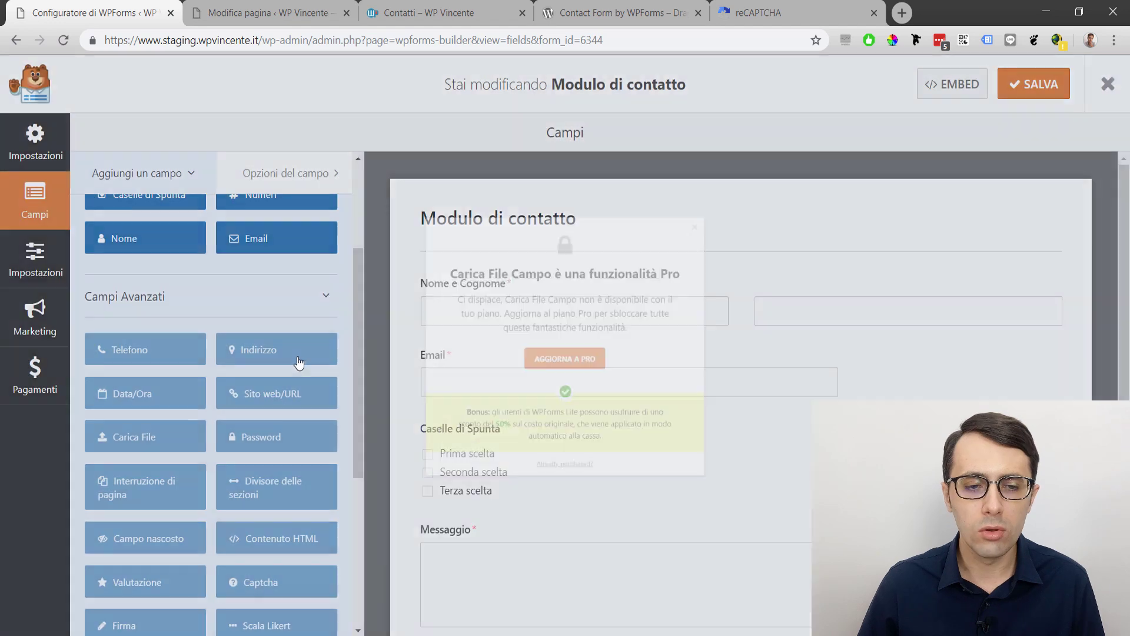
scroll(298, 365, up, 3)
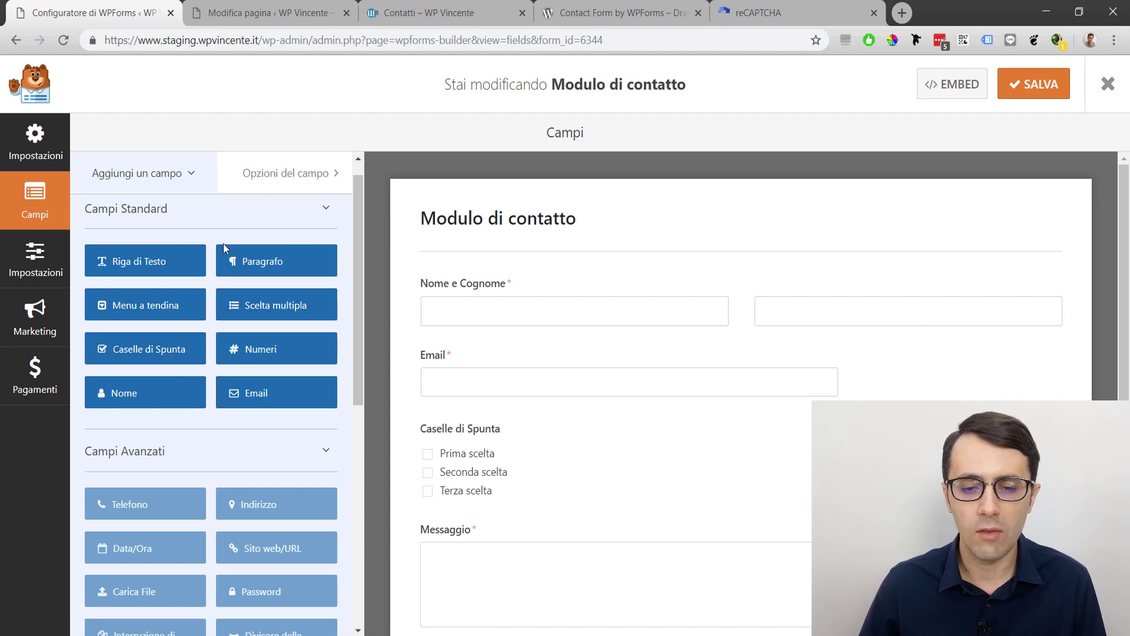
scroll(224, 242, down, 2)
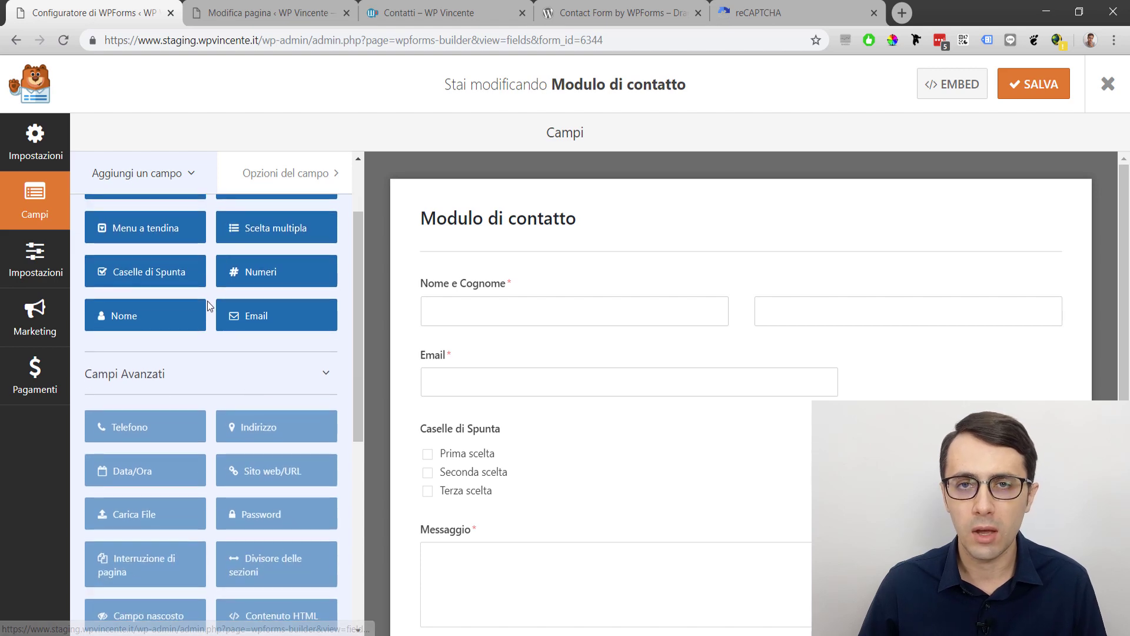